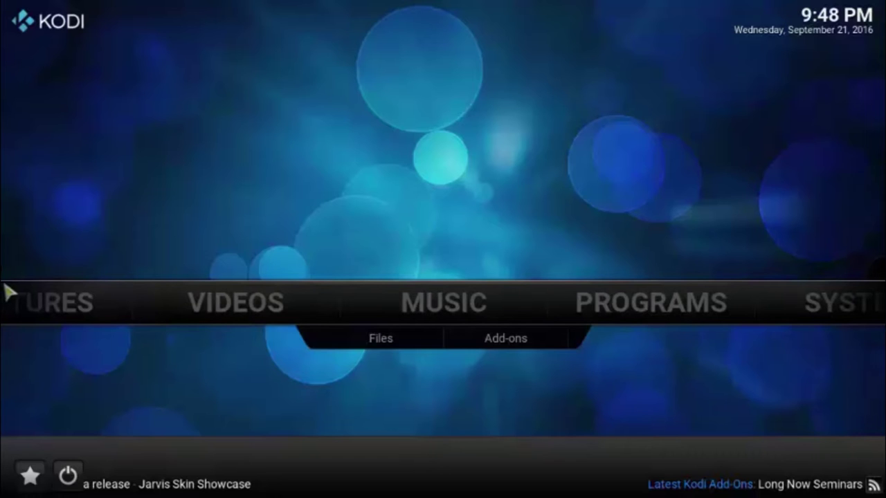
# - Move the Confluence home menu to SYSTEM and focus its Settings submenu entry
pyautogui.click(44, 306)
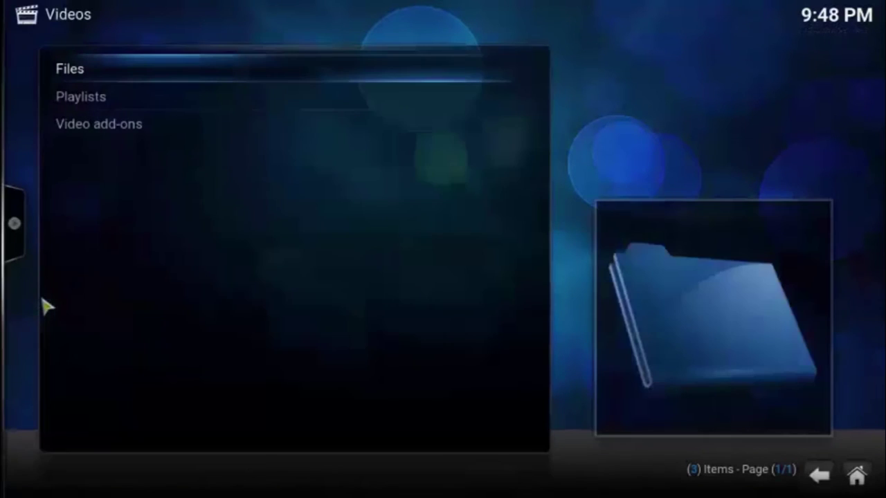
pyautogui.press('Escape')
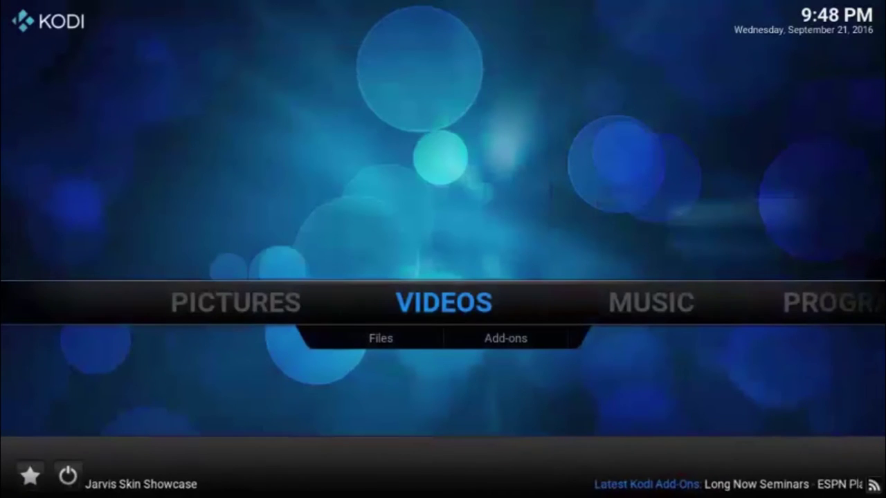
pyautogui.press('Right')
pyautogui.press('Right')
pyautogui.press('Right')
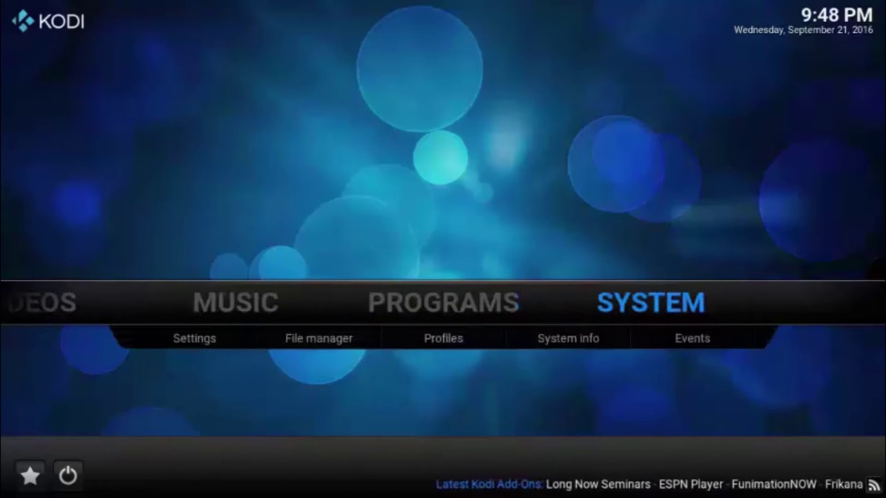
pyautogui.press('Down')
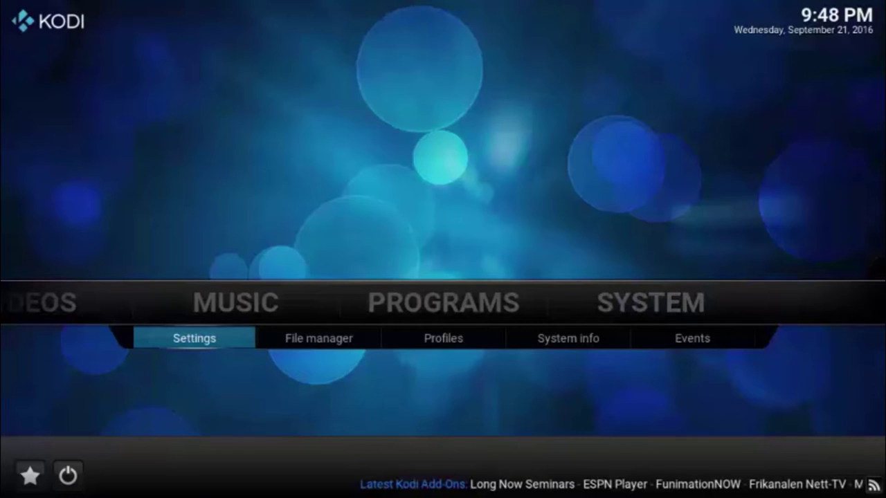
# - Pick Amber under Settings > Appearance > Skin, answer Yes to keep it, and go back home
pyautogui.press('Return')
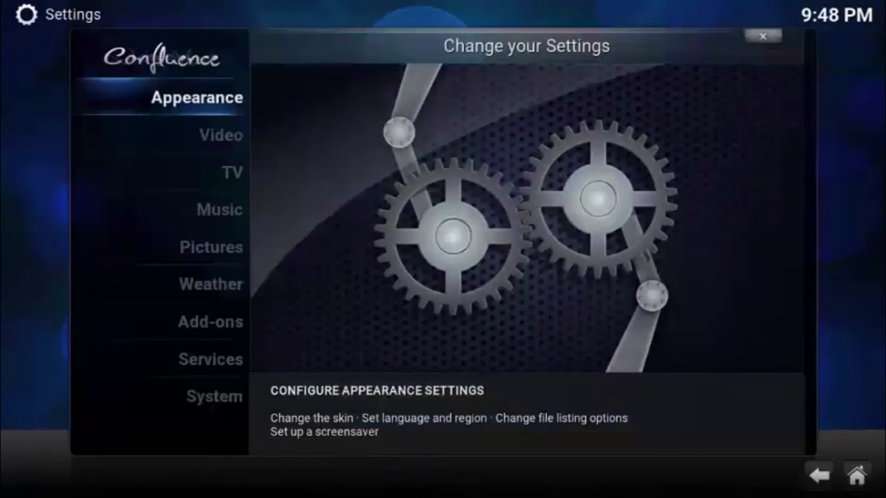
pyautogui.press('Return')
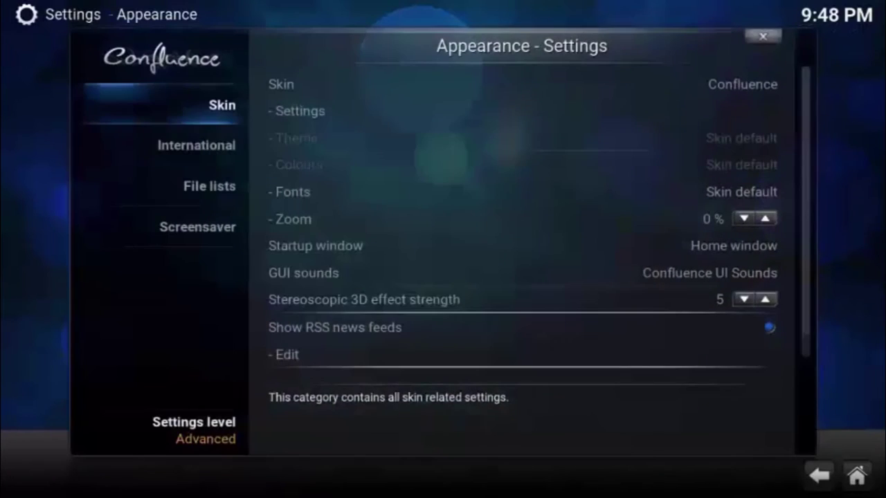
pyautogui.press('Right')
pyautogui.press('Return')
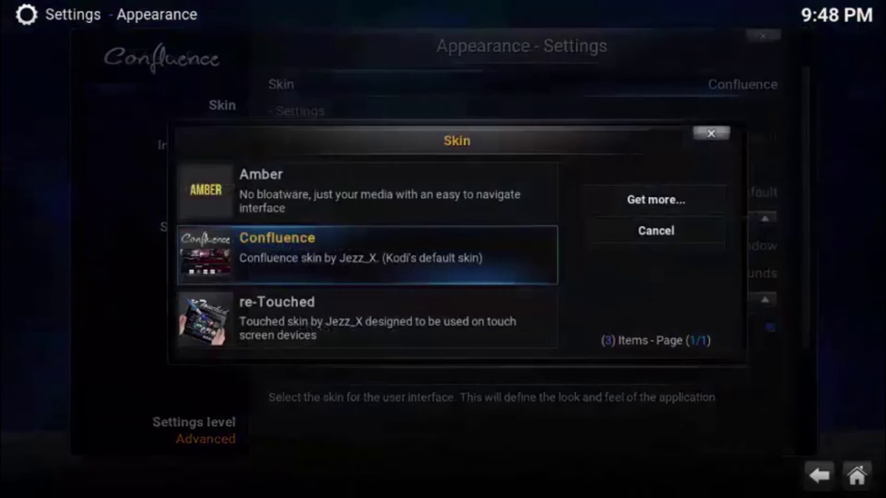
pyautogui.press('Up')
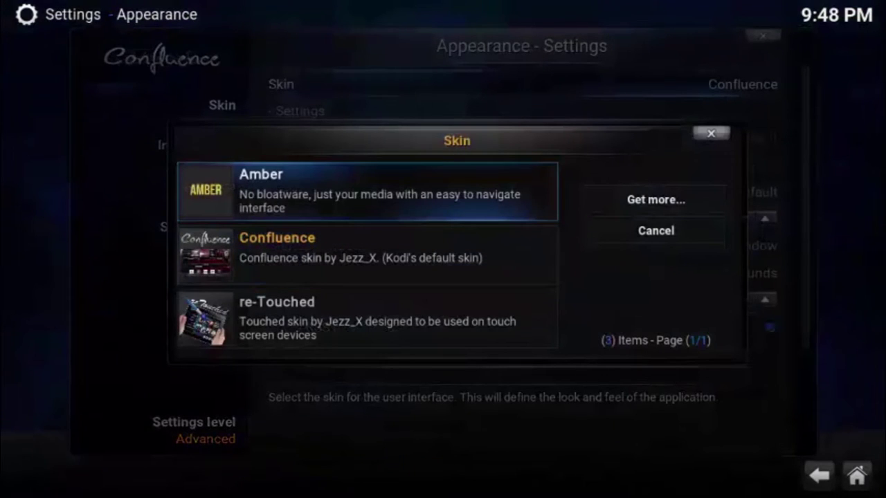
pyautogui.press('Escape')
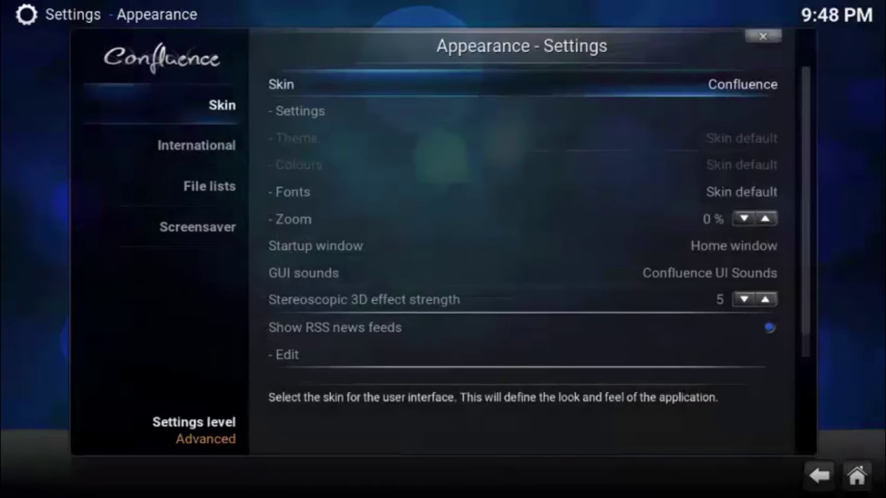
pyautogui.press('Right')
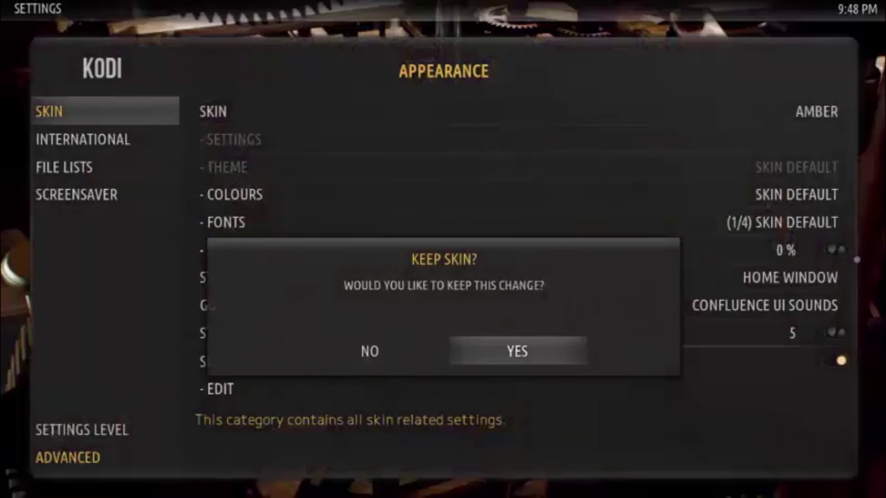
pyautogui.press('Return')
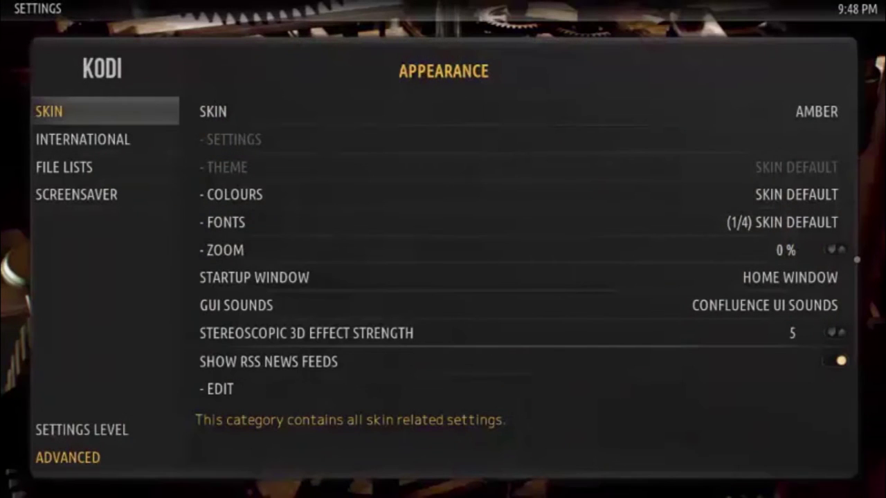
pyautogui.press('Escape')
pyautogui.press('Escape')
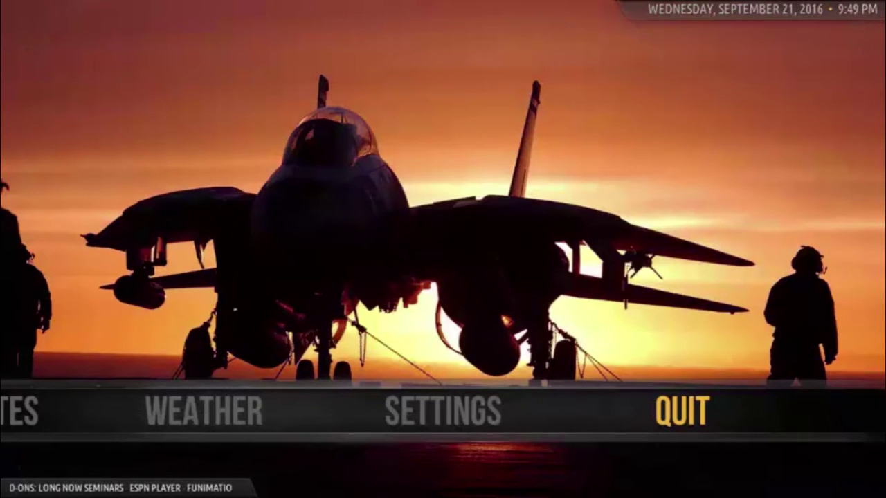
# - From the Amber home menu, open Settings > Appearance
pyautogui.press('Left')
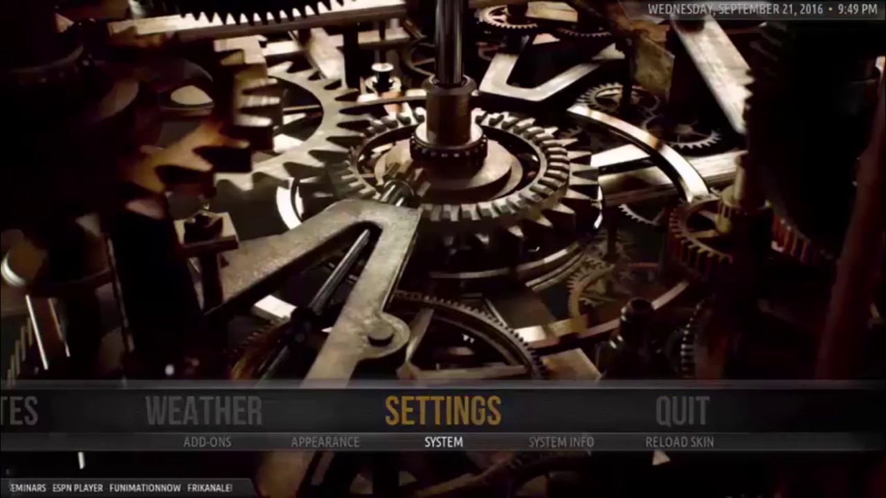
pyautogui.press('Left')
pyautogui.press('Return')
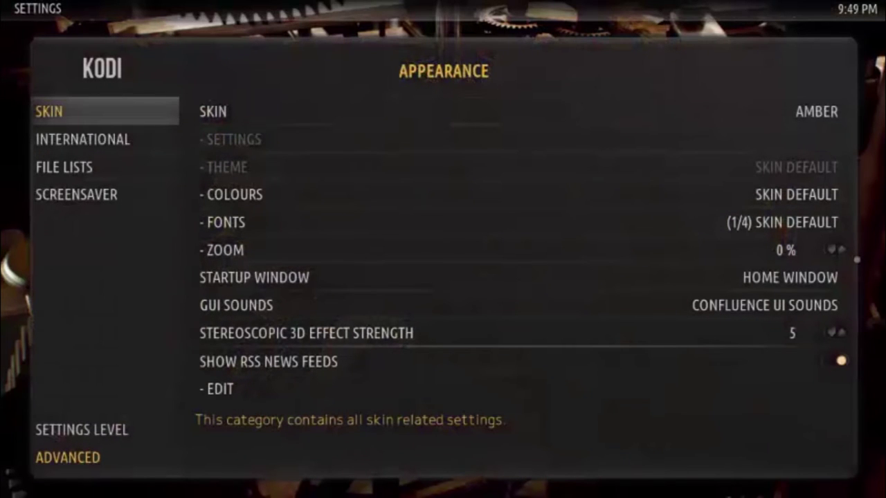
# - Try the Blue colour scheme from the Amber skin's Colours setting
pyautogui.press('Down')
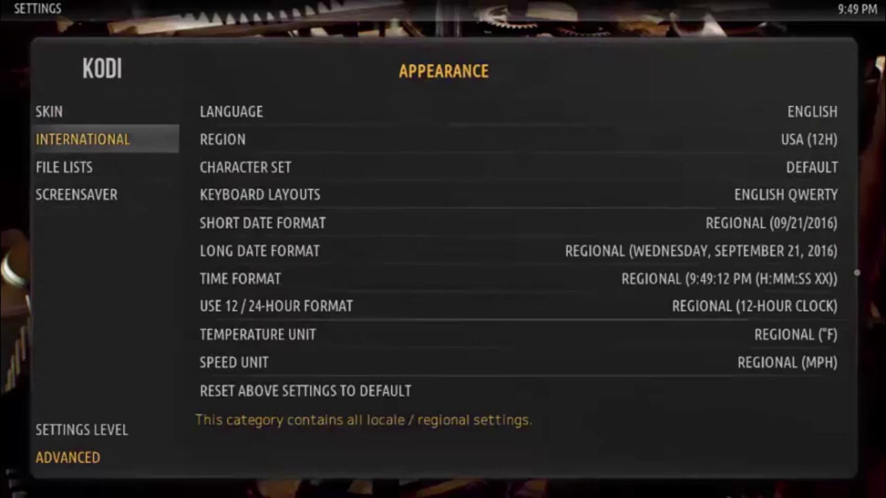
pyautogui.press('Right')
pyautogui.press('Left')
pyautogui.press('Up')
pyautogui.press('Right')
pyautogui.press('Down')
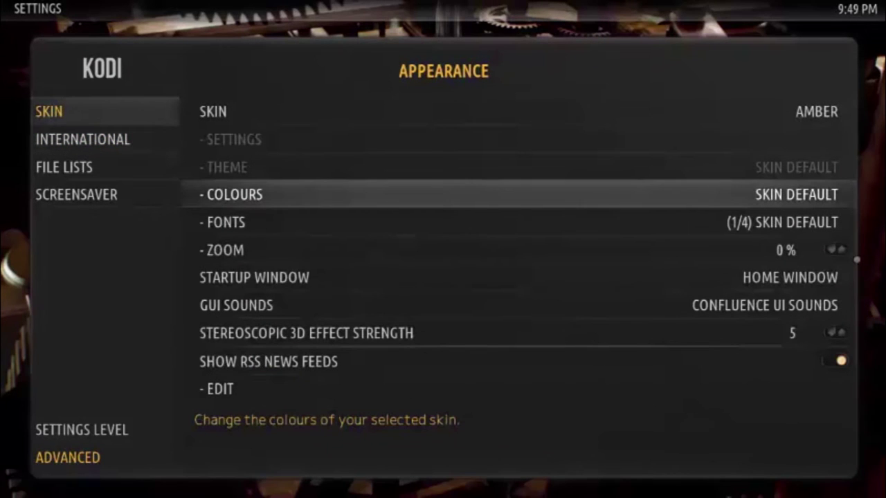
pyautogui.press('Return')
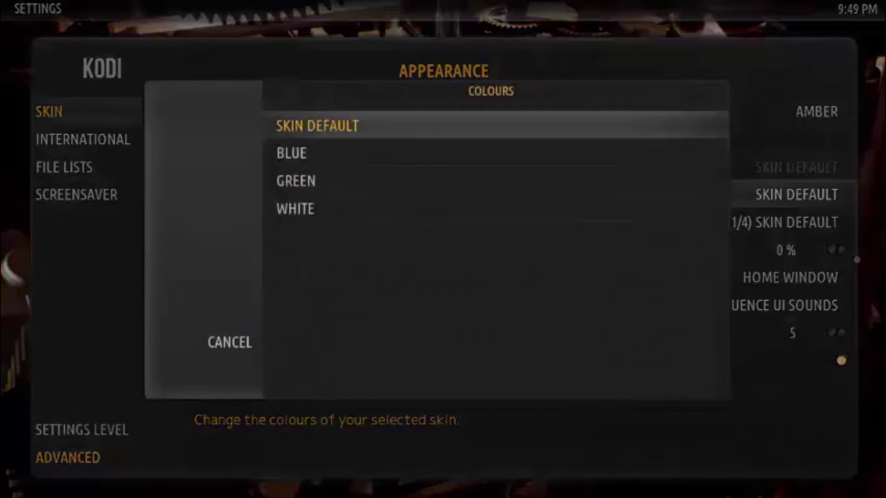
pyautogui.press('Down')
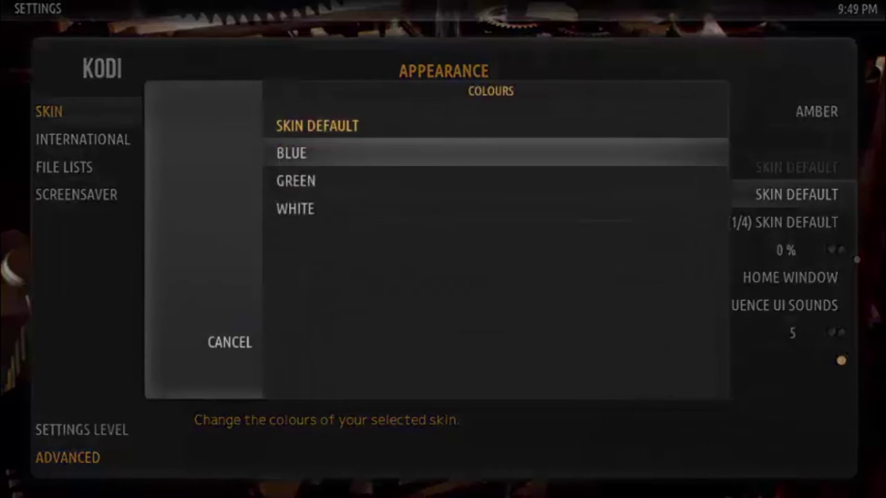
pyautogui.press('Return')
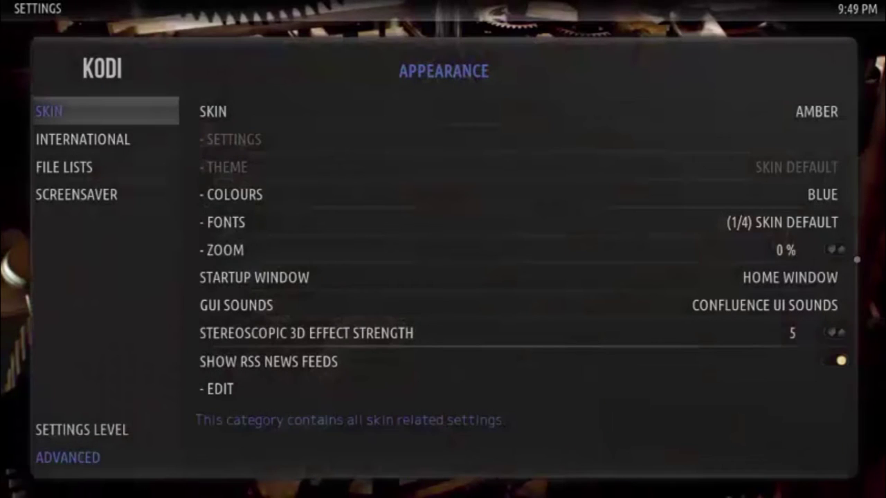
# - Reopen Colours and switch the Amber colour scheme to Green
pyautogui.press('Right')
pyautogui.press('Down')
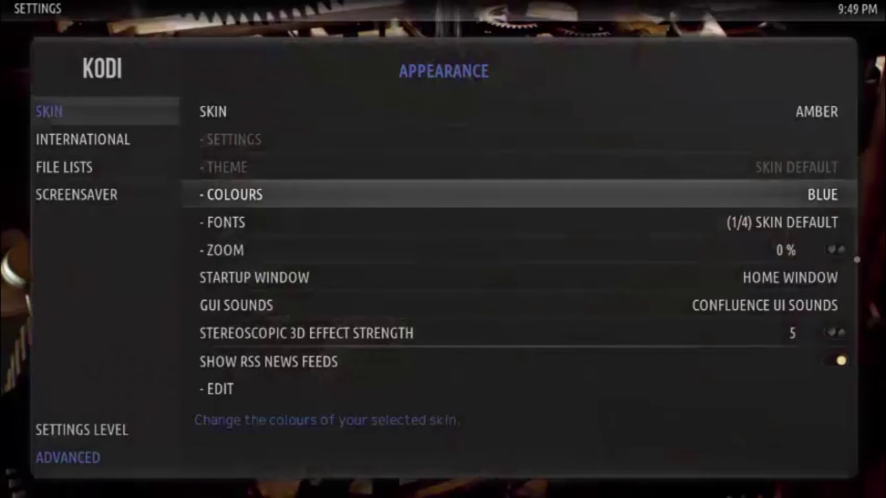
pyautogui.press('Return')
pyautogui.press('Down')
pyautogui.press('Return')
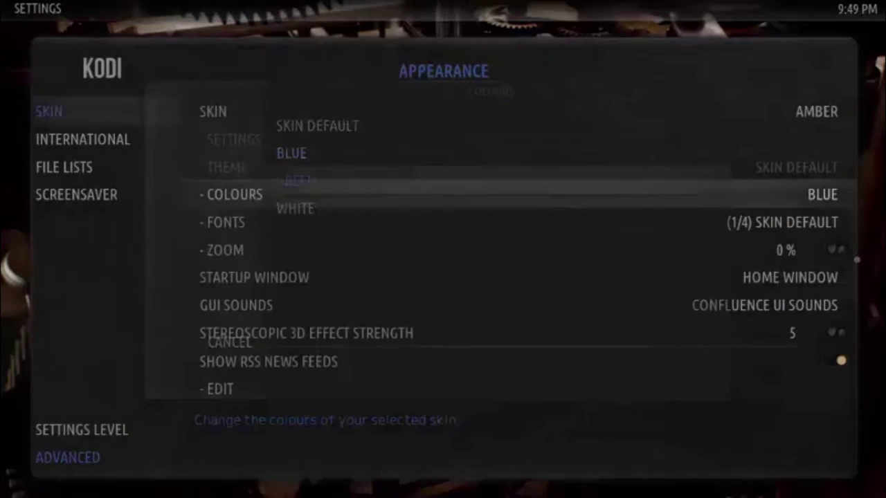
pyautogui.press('Right')
pyautogui.press('Down')
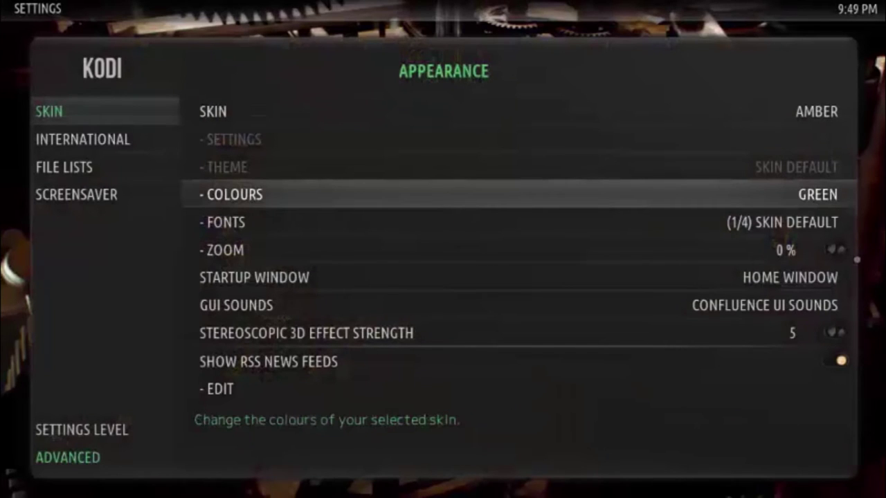
pyautogui.press('Down')
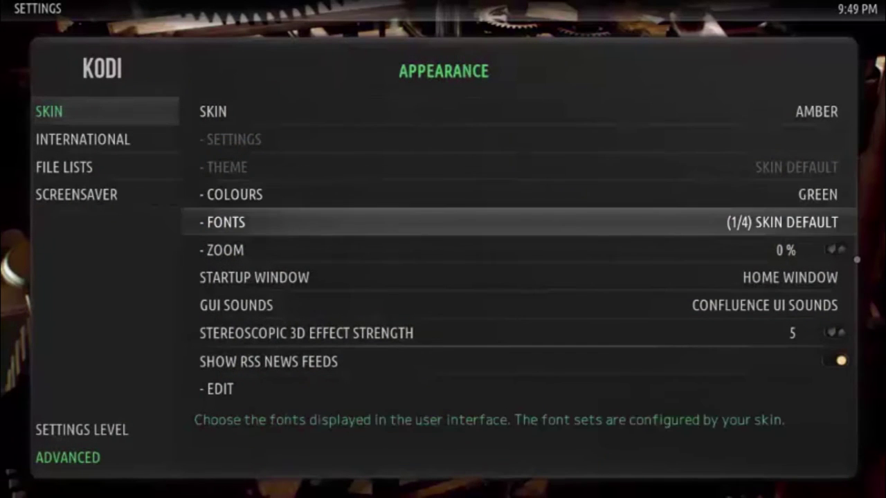
pyautogui.press('Return')
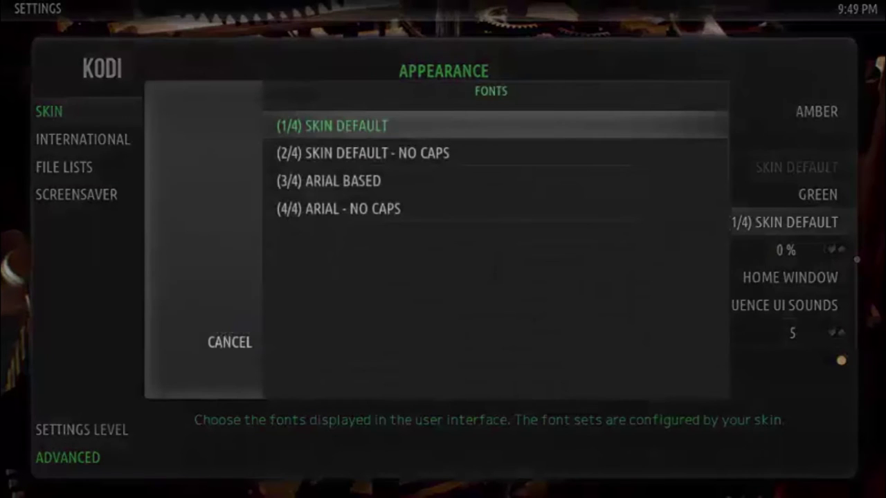
pyautogui.press('Down')
pyautogui.press('Return')
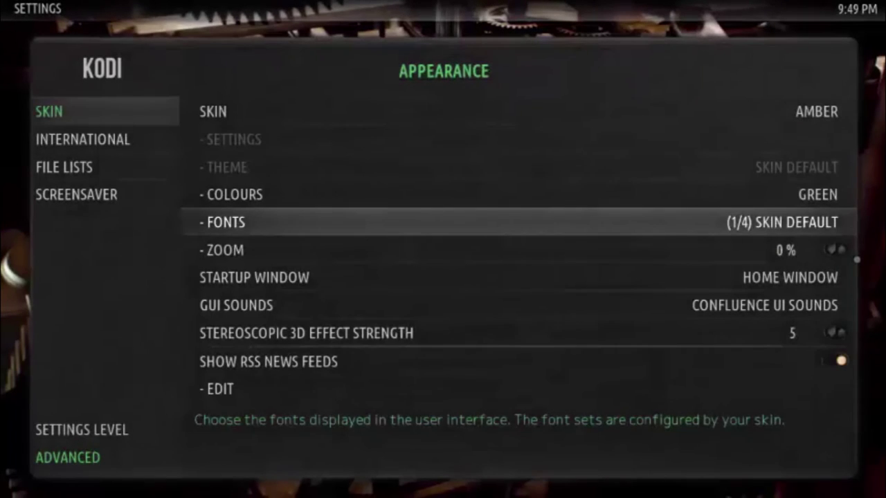
pyautogui.press('Right')
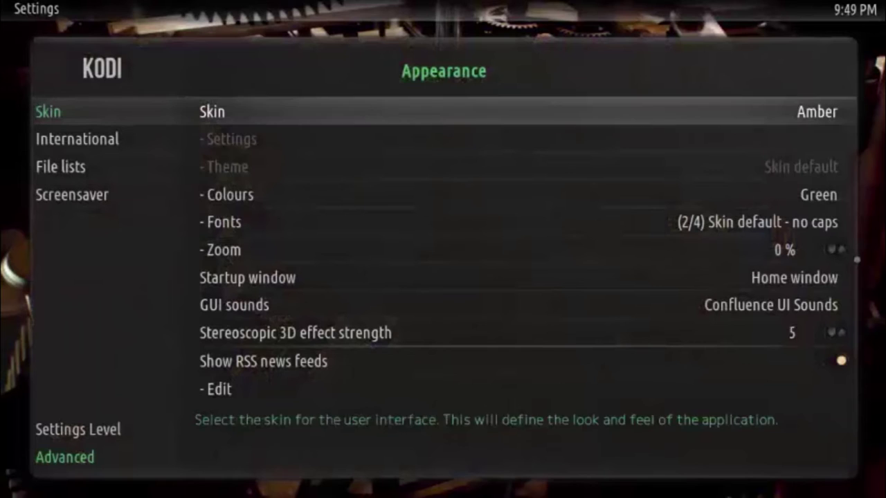
pyautogui.press('Down')
pyautogui.press('Down')
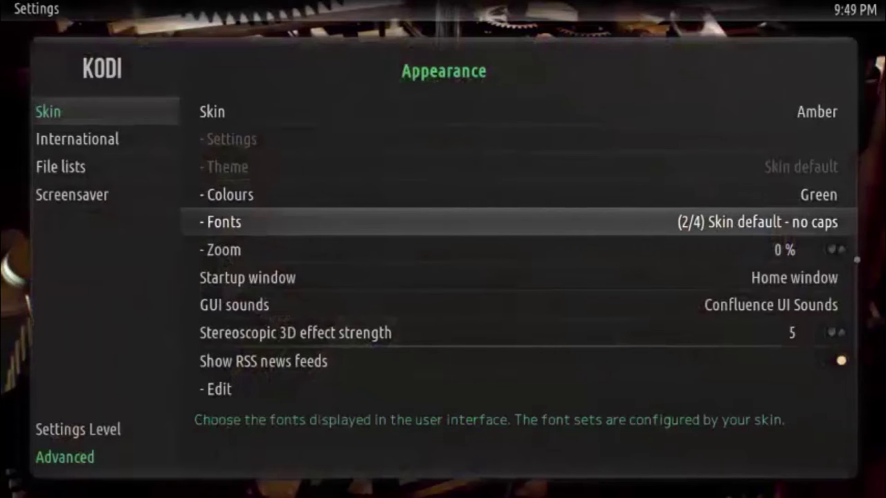
pyautogui.press('Down')
pyautogui.press('Up')
pyautogui.press('Down')
pyautogui.press('Left')
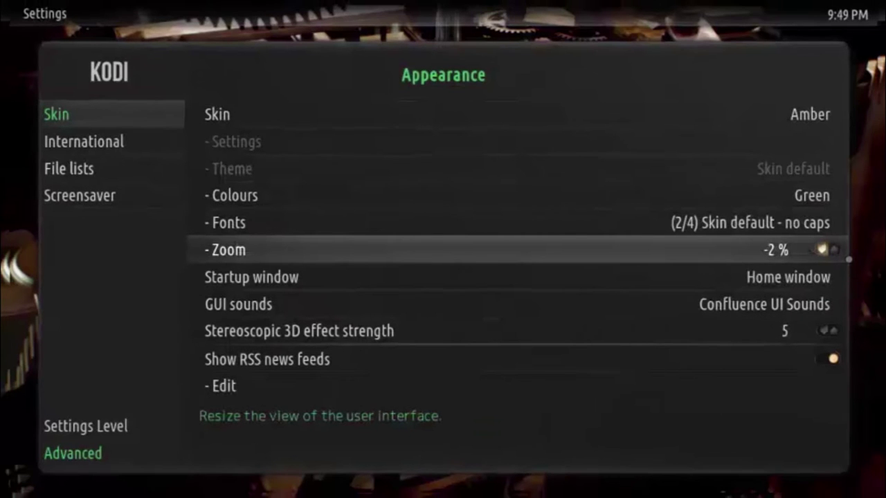
pyautogui.press('Left')
pyautogui.press('Left')
pyautogui.press('Left')
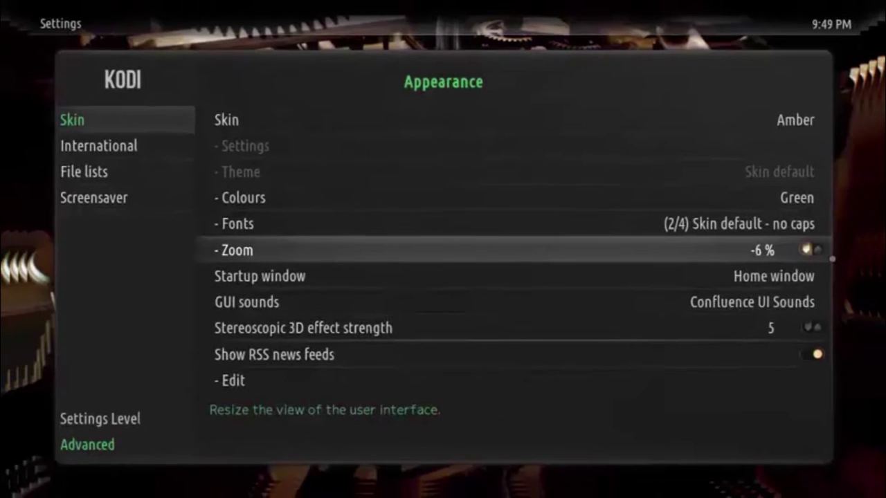
pyautogui.press('Right')
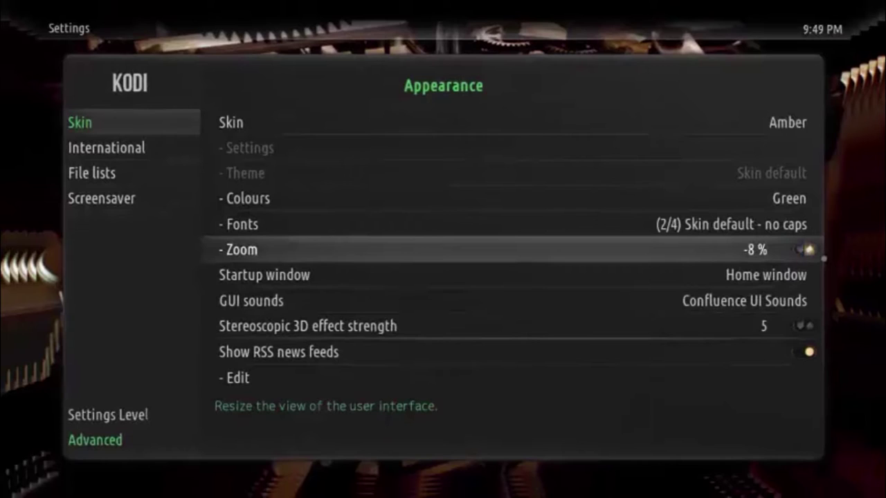
pyautogui.press('Right')
pyautogui.press('Right')
pyautogui.press('Right')
pyautogui.press('Right')
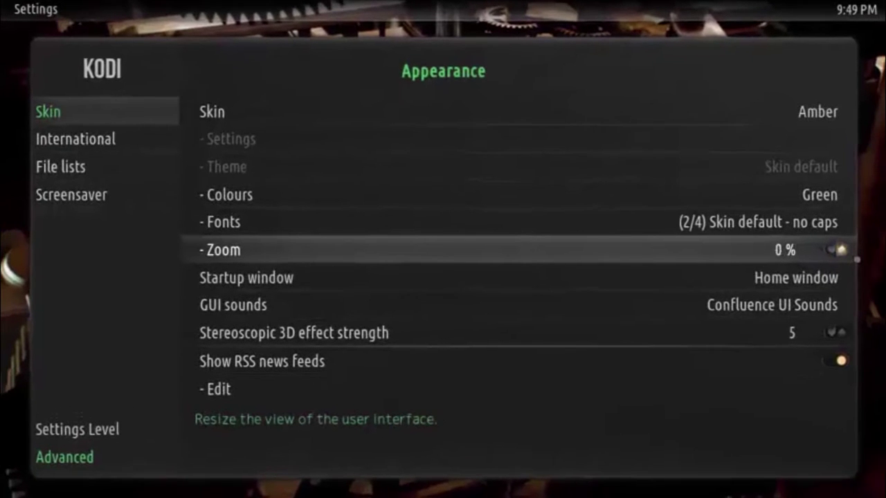
pyautogui.press('Down')
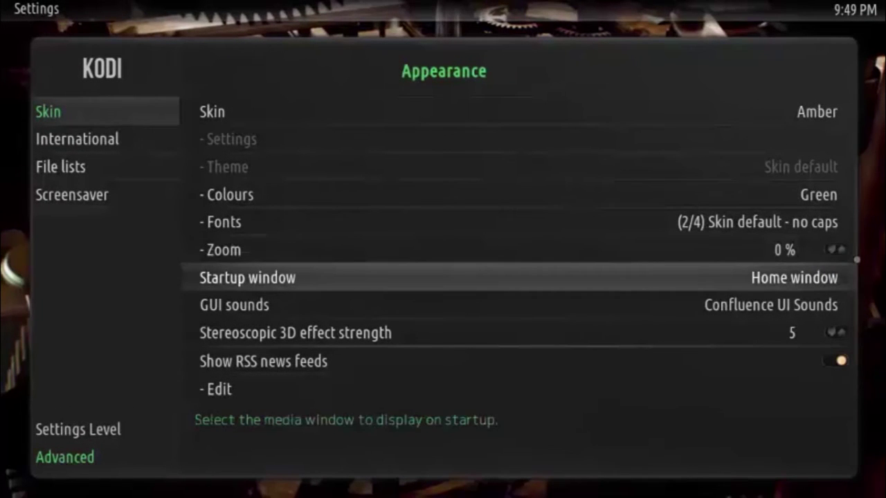
pyautogui.press('Return')
pyautogui.press('Down')
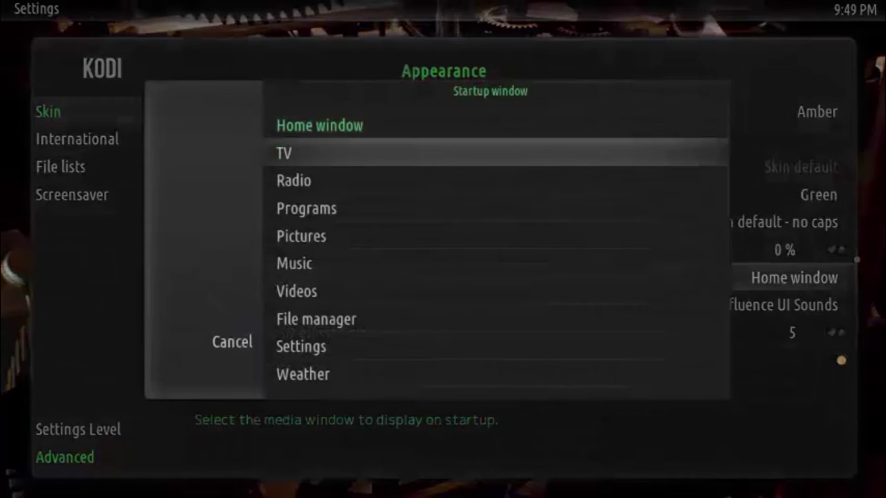
pyautogui.press('Down')
pyautogui.press('Down')
pyautogui.press('Down')
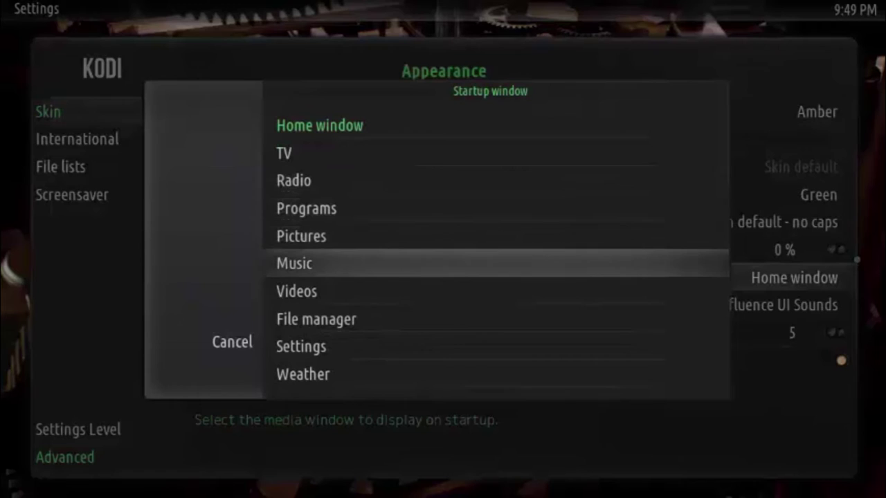
pyautogui.press('Down')
pyautogui.press('Down')
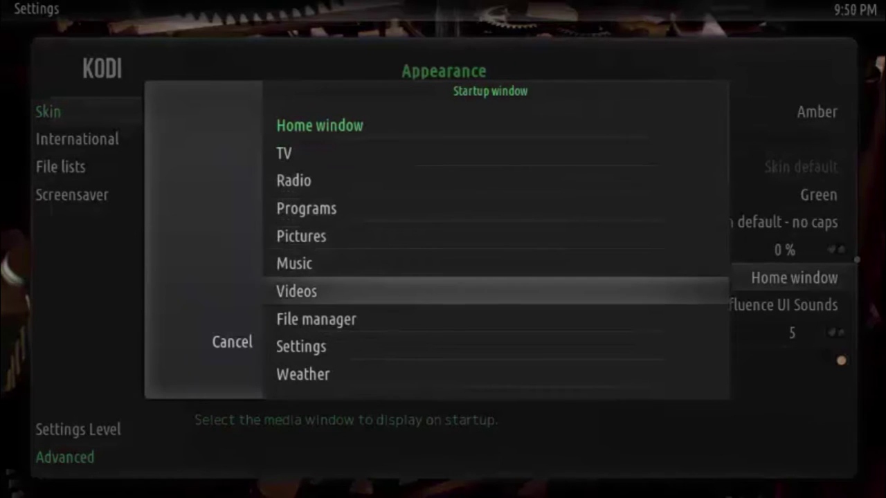
pyautogui.press('Escape')
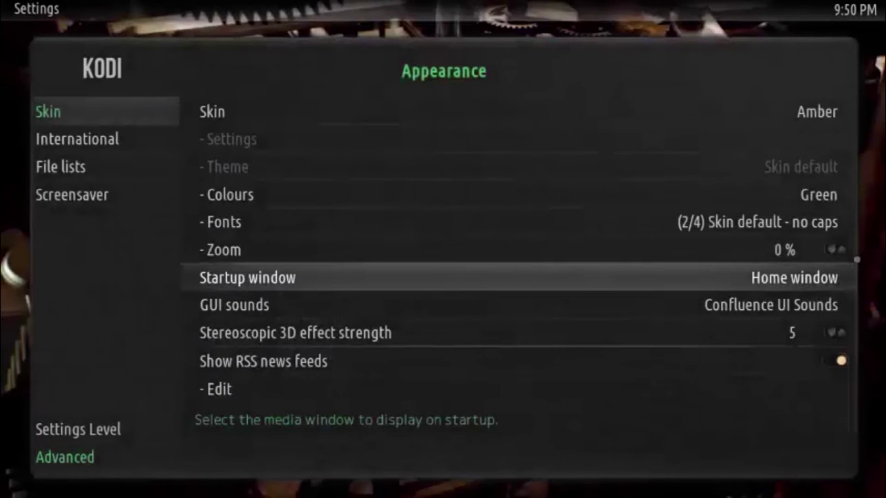
# - Try Amber UI Sounds as interface sounds, then revert to Confluence UI Sounds
pyautogui.press('Down')
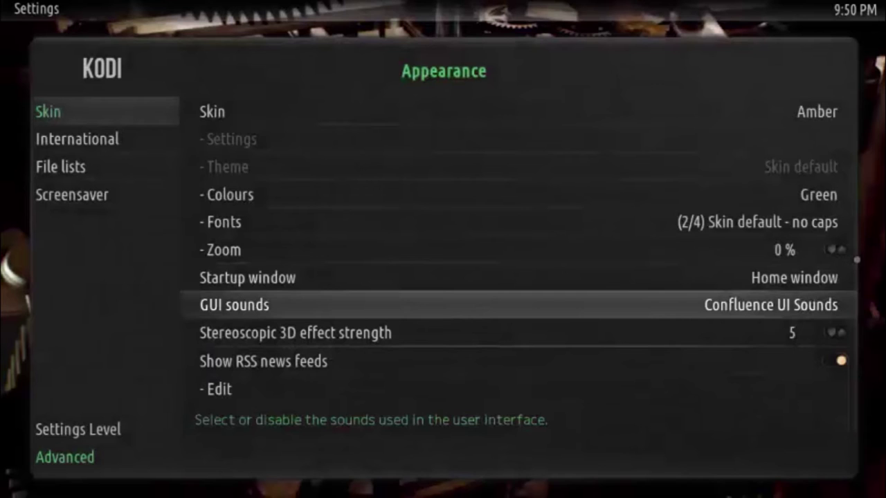
pyautogui.press('Return')
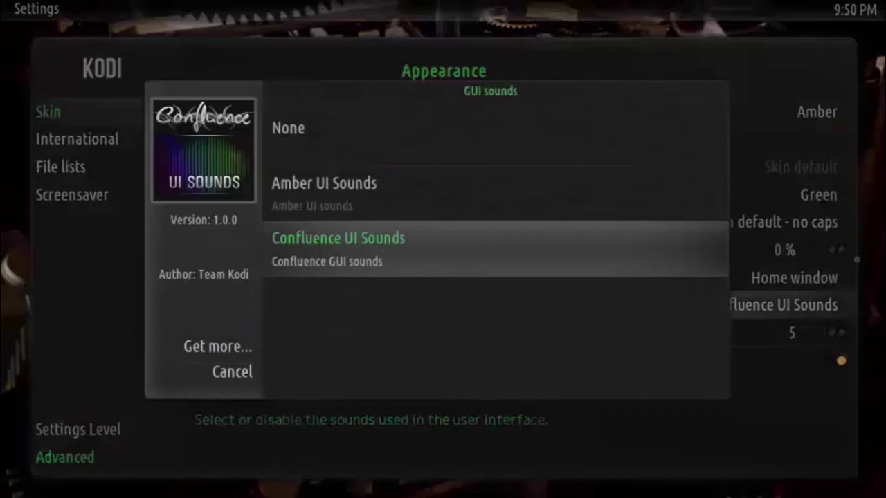
pyautogui.press('Up')
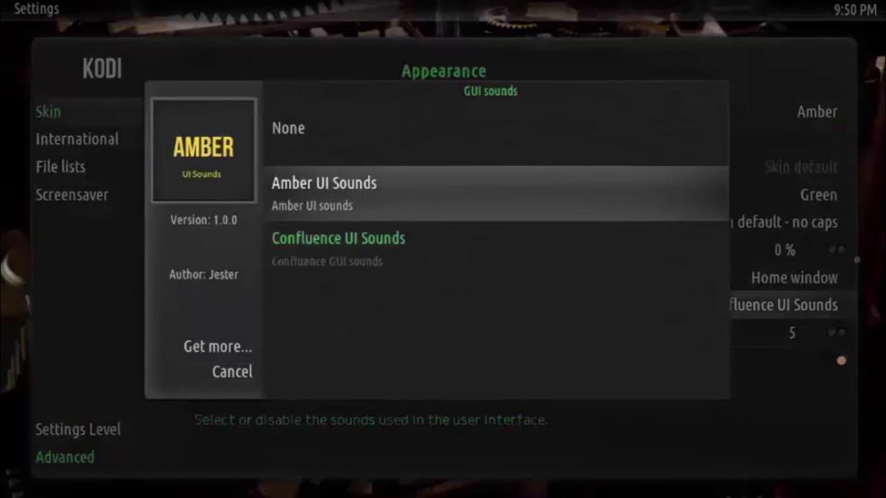
pyautogui.press('Return')
pyautogui.press('Down')
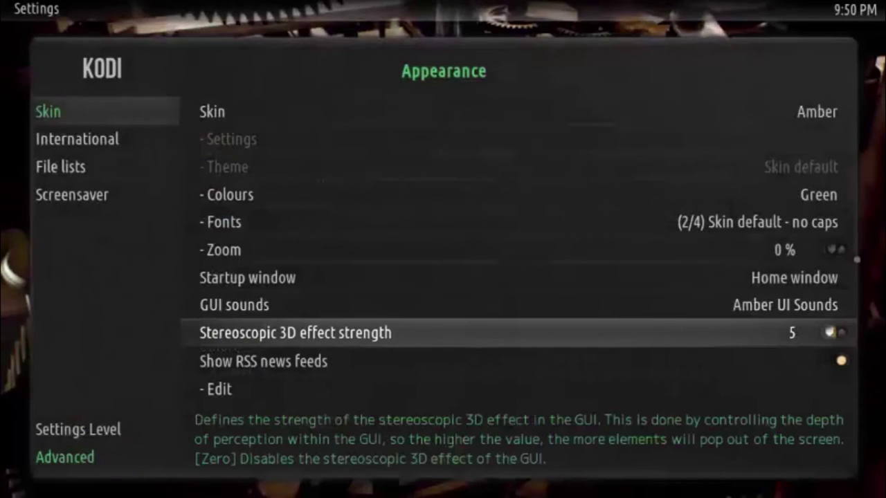
pyautogui.press('Up')
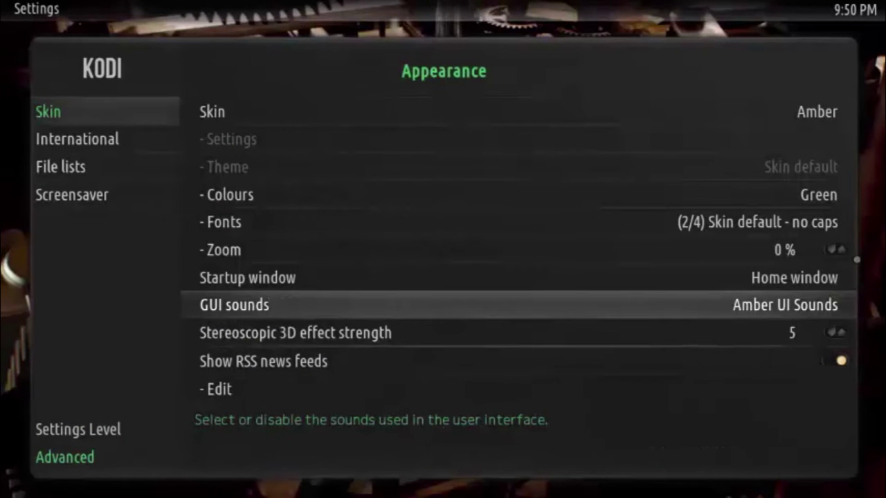
pyautogui.press('Return')
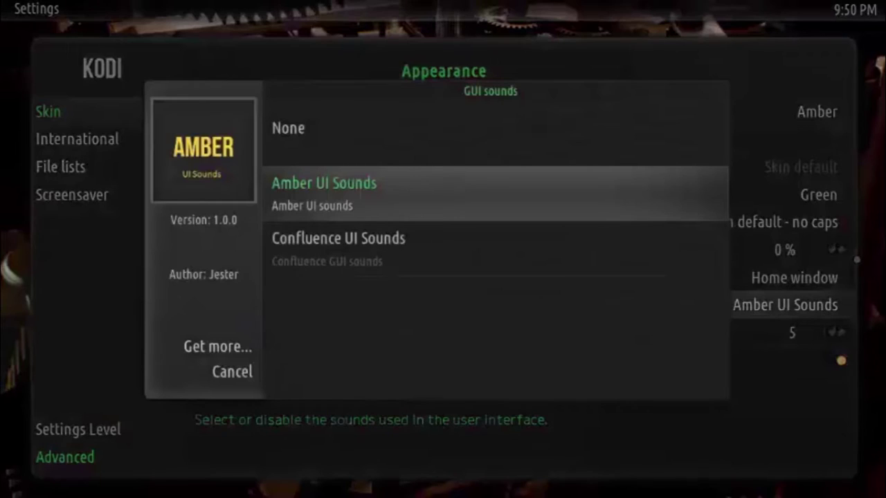
pyautogui.press('Down')
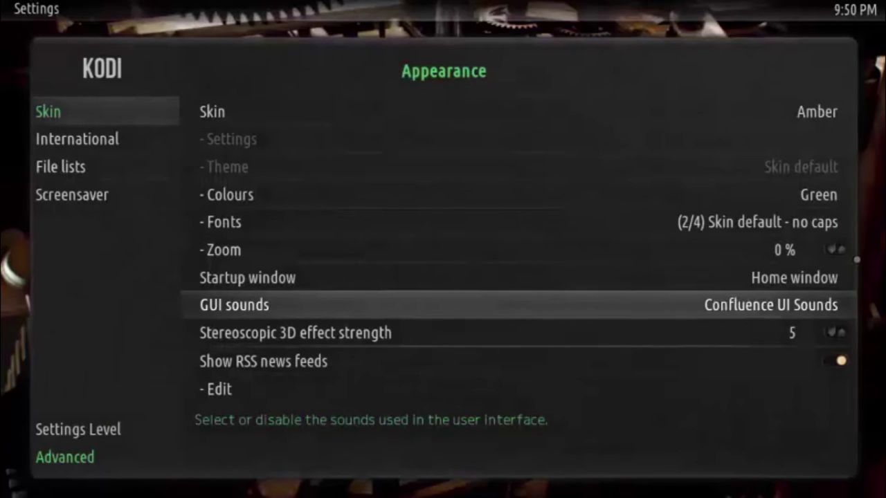
# - Lower the stereoscopic 3D effect strength from 5 to 2
pyautogui.press('Down')
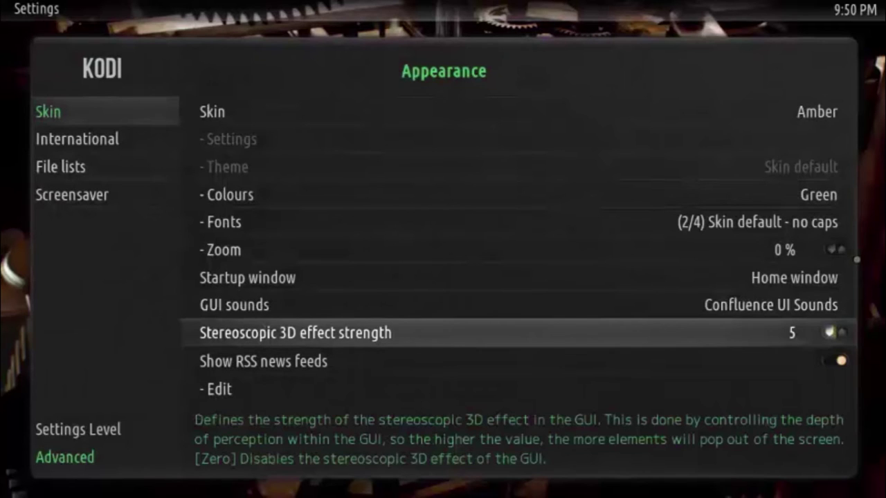
pyautogui.press('Left')
pyautogui.press('Left')
pyautogui.press('Left')
pyautogui.press('Left')
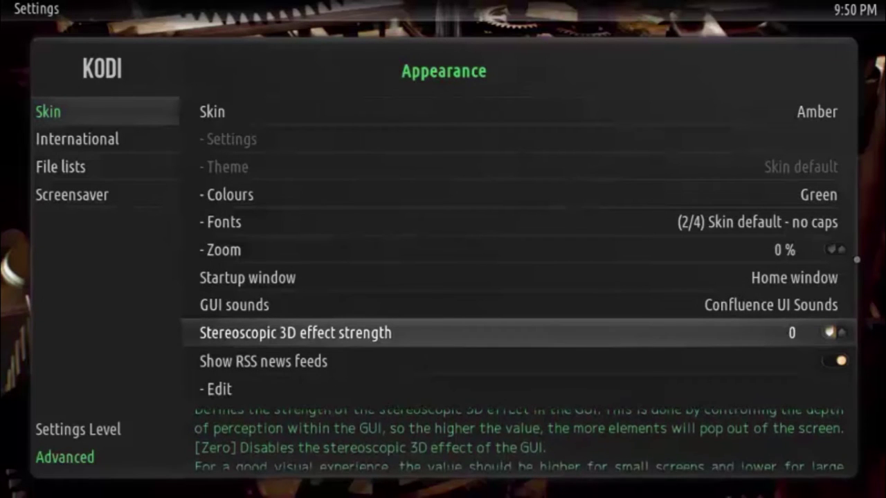
pyautogui.press('Left')
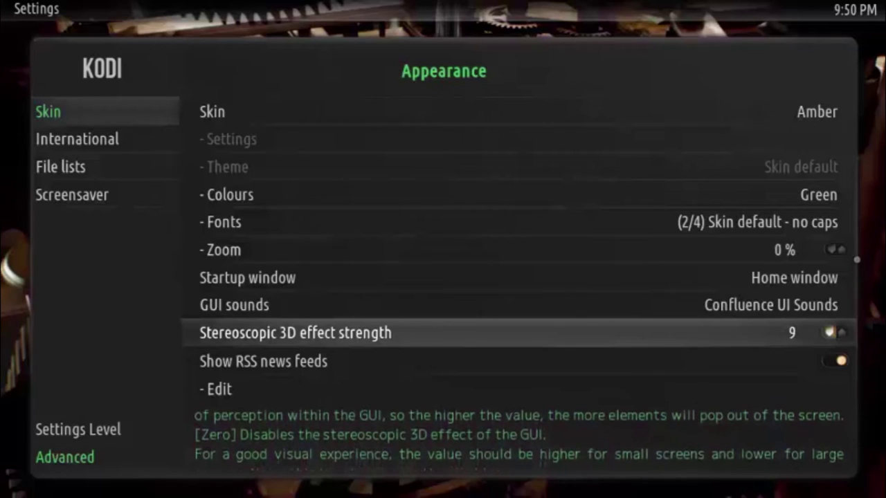
pyautogui.press('Left')
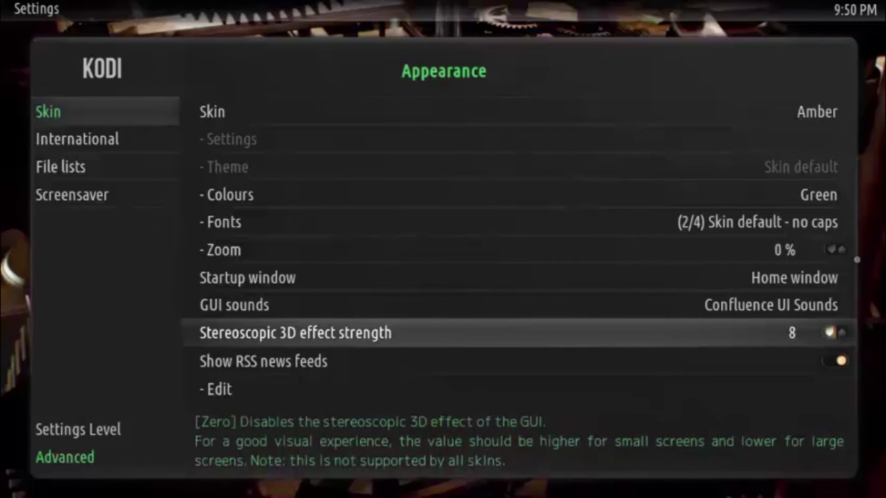
pyautogui.press('Left')
pyautogui.press('Left')
pyautogui.press('Left')
pyautogui.press('Left')
pyautogui.press('Left')
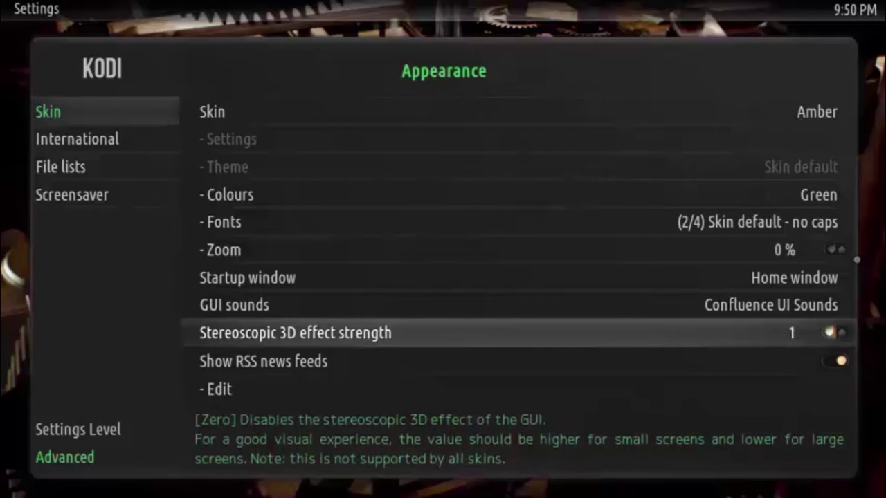
pyautogui.press('Left')
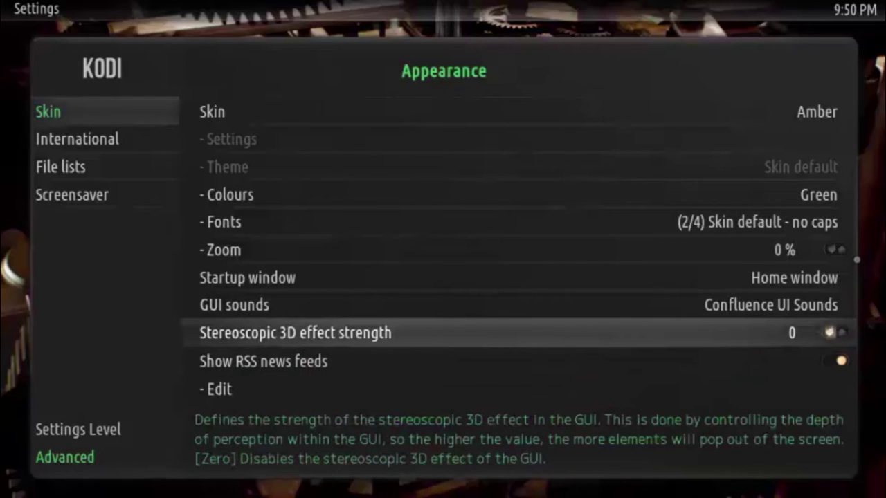
pyautogui.press('Up')
pyautogui.press('Down')
pyautogui.press('Left')
pyautogui.press('Left')
pyautogui.press('Left')
pyautogui.press('Left')
pyautogui.press('Left')
# - Pass the RSS feed settings and select the International settings category
pyautogui.press('Down')
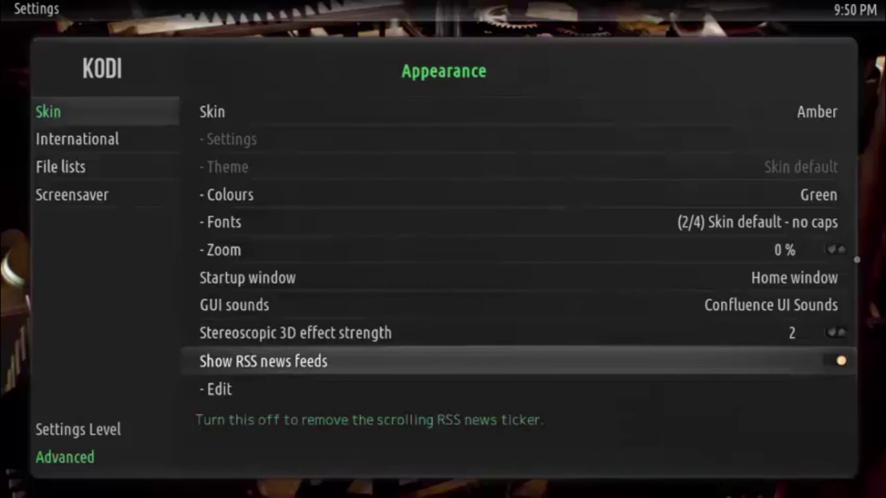
pyautogui.press('Down')
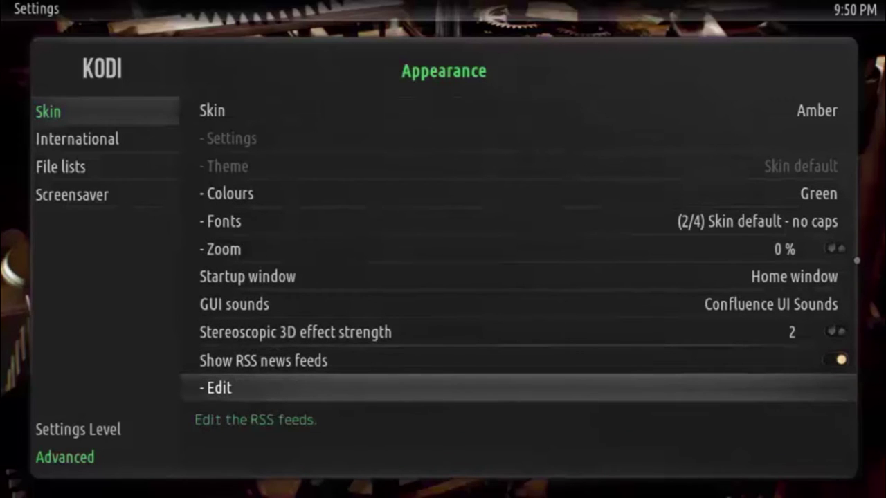
pyautogui.press('Left')
pyautogui.press('Down')
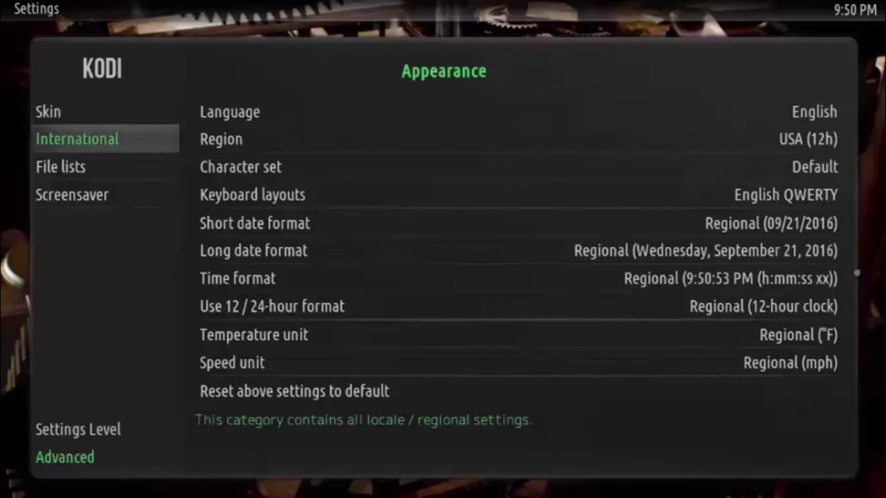
# - Review the International options (keyboard layouts, 12/24-hour format, temperature, speed units), then the File lists options
pyautogui.press('Right')
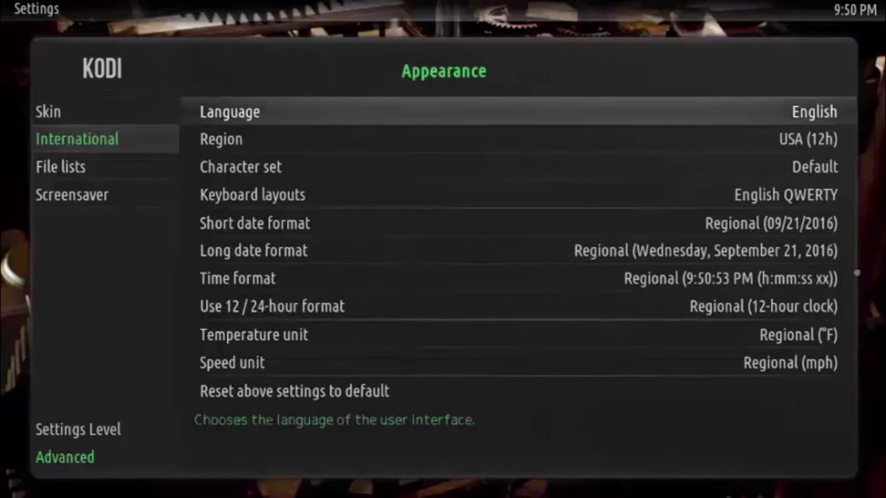
pyautogui.press('Down')
pyautogui.press('Down')
pyautogui.press('Down')
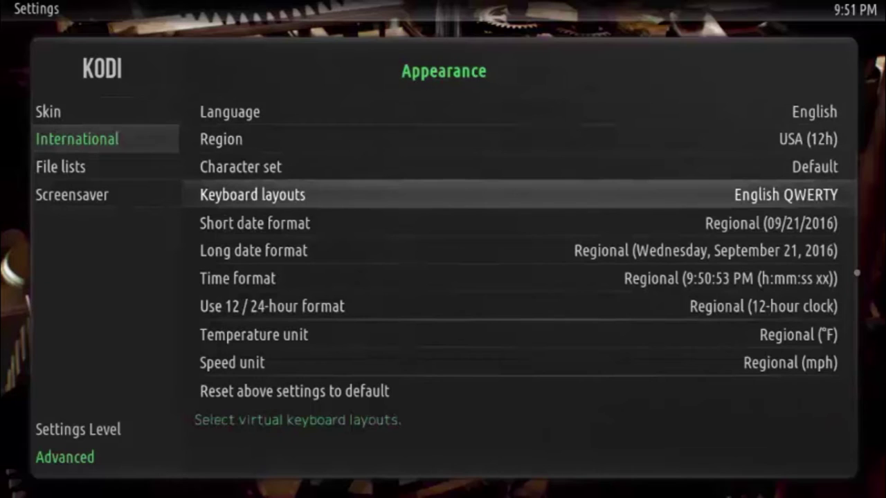
pyautogui.press('Down')
pyautogui.press('Down')
pyautogui.press('Down')
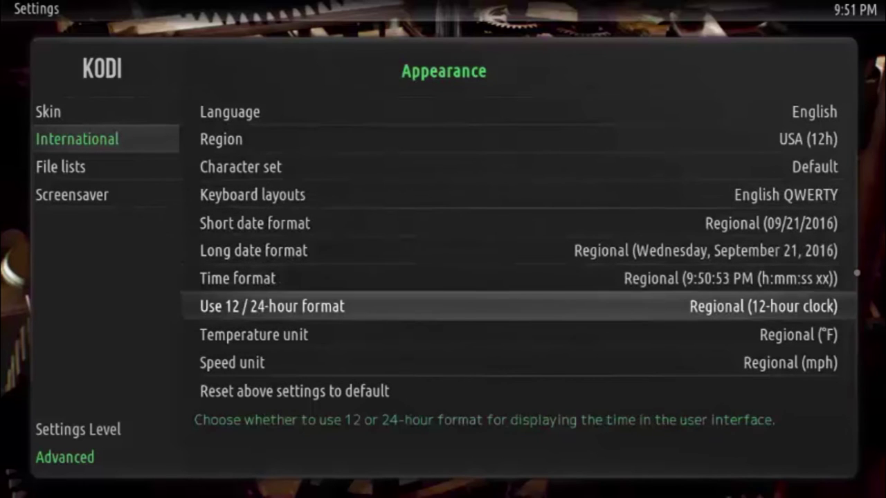
pyautogui.press('Down')
pyautogui.press('Down')
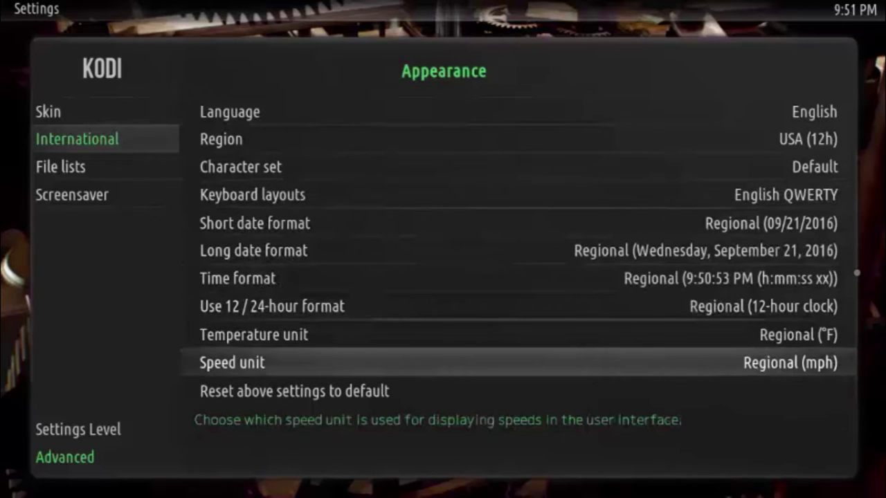
pyautogui.press('Left')
pyautogui.press('Down')
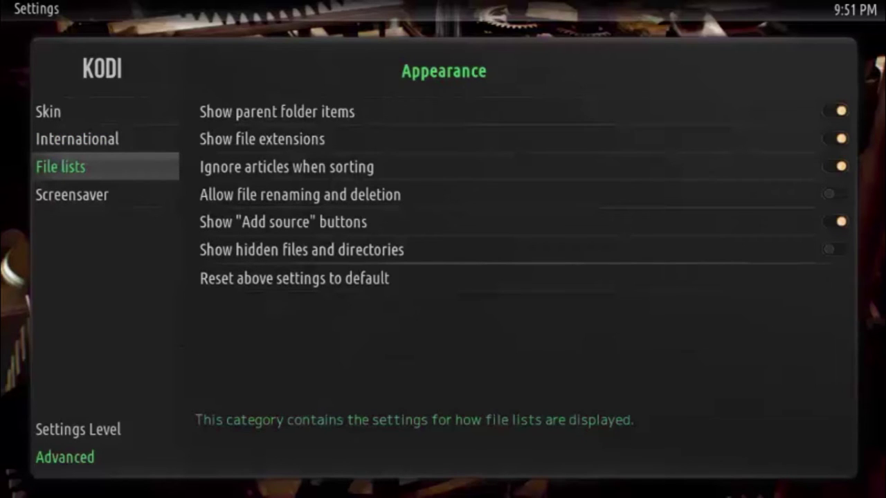
pyautogui.press('Right')
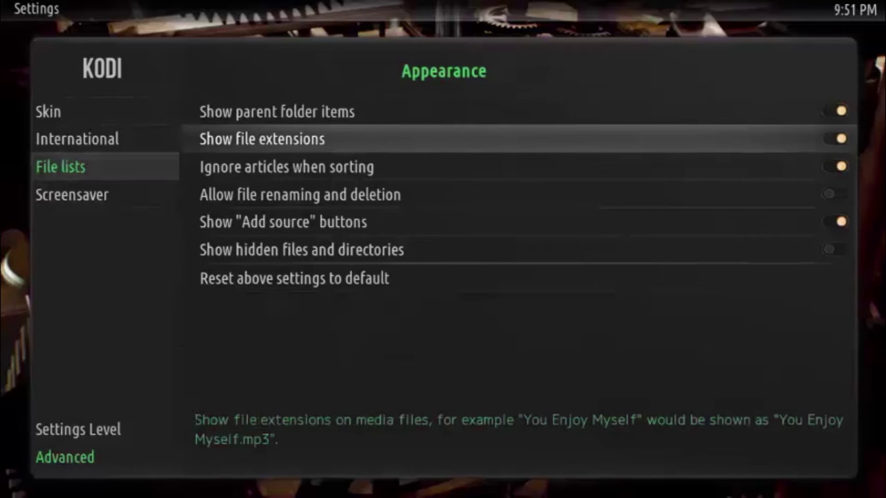
# - Browse the screensaver list, including Asteroids and Black, and cancel to keep Dim
pyautogui.click(72, 194)
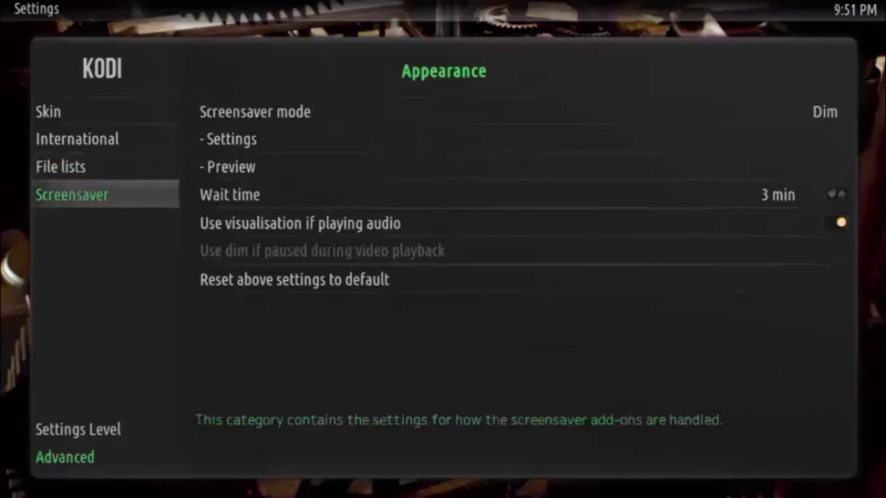
pyautogui.click(254, 111)
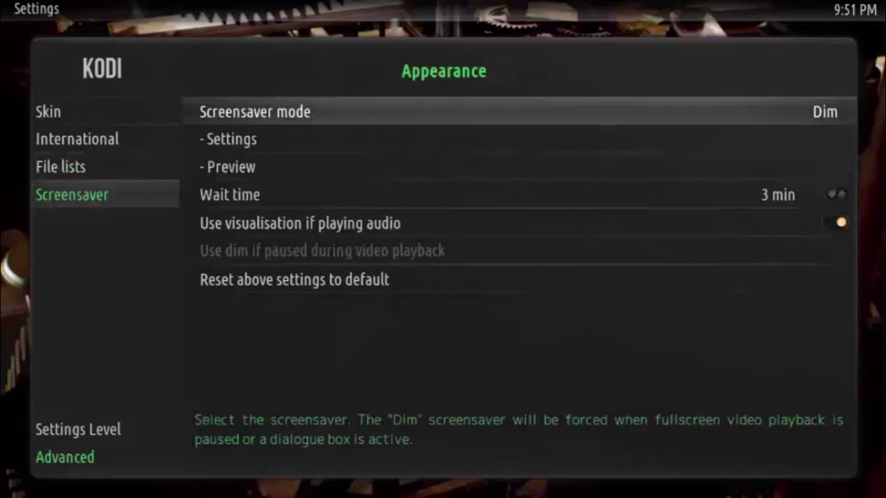
pyautogui.press('Return')
pyautogui.press('Up')
pyautogui.press('Up')
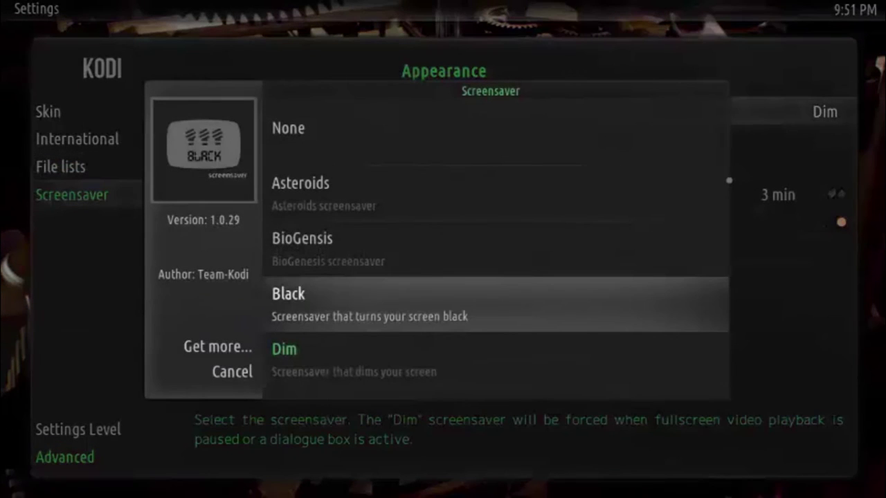
pyautogui.press('Up')
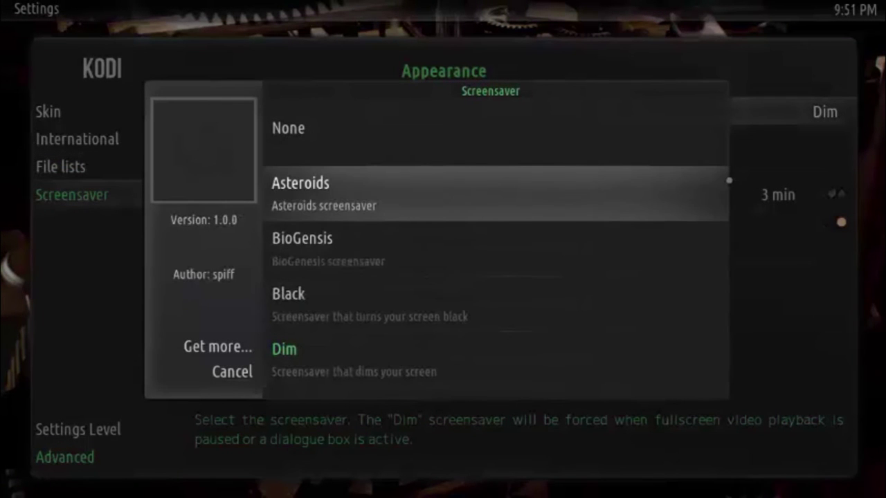
pyautogui.press('Down')
pyautogui.press('Down')
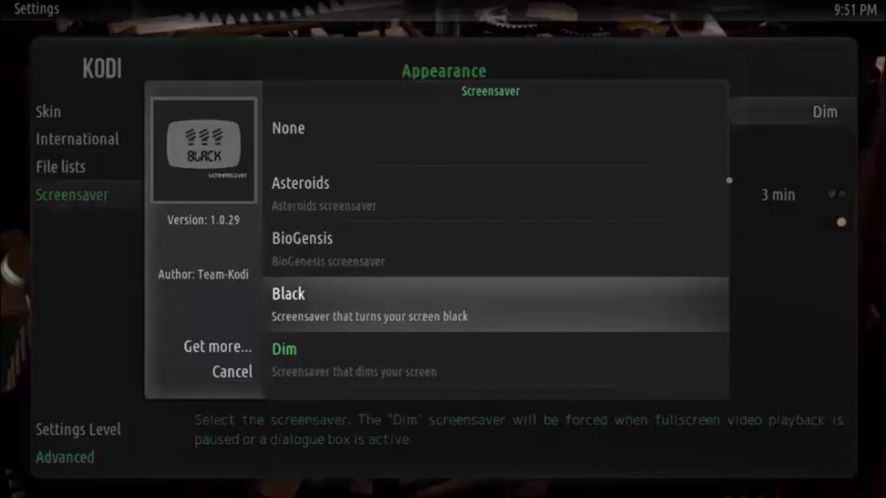
pyautogui.press('Up')
pyautogui.press('Escape')
# - Open Dim's settings without changes, preview Dim, then check wait time and audio visualisation
pyautogui.press('Down')
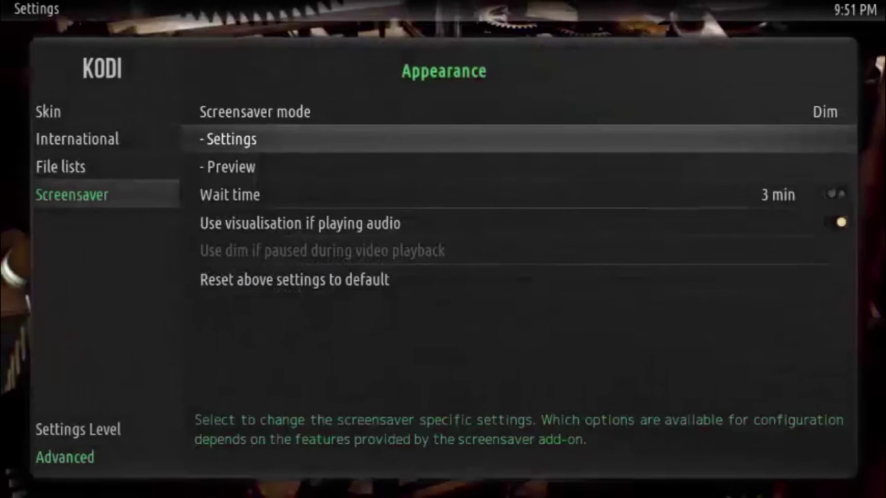
pyautogui.press('Return')
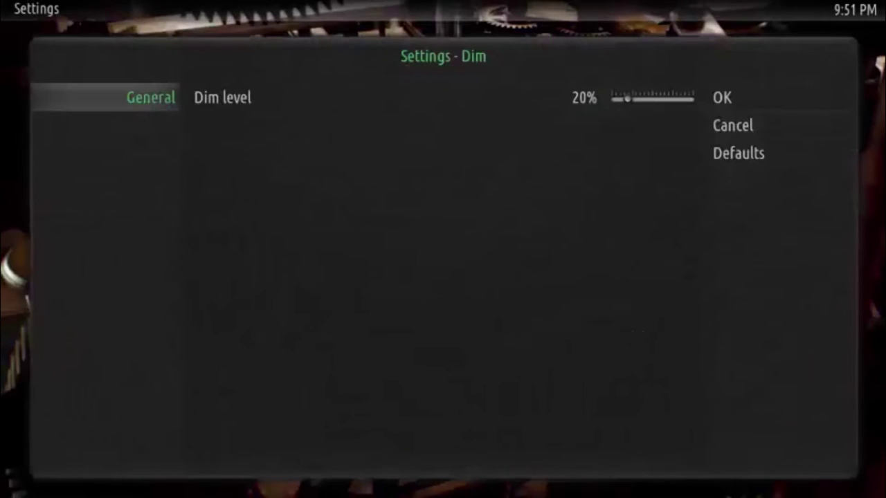
pyautogui.press('Escape')
pyautogui.press('Down')
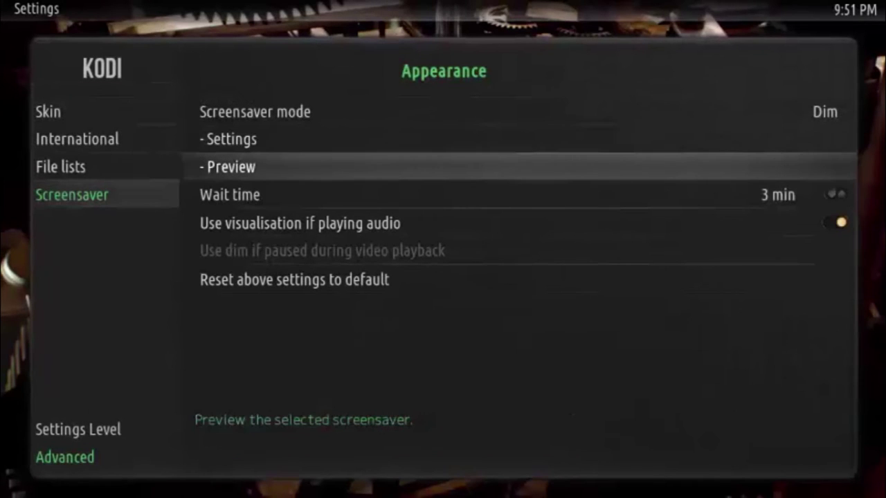
pyautogui.press('Return')
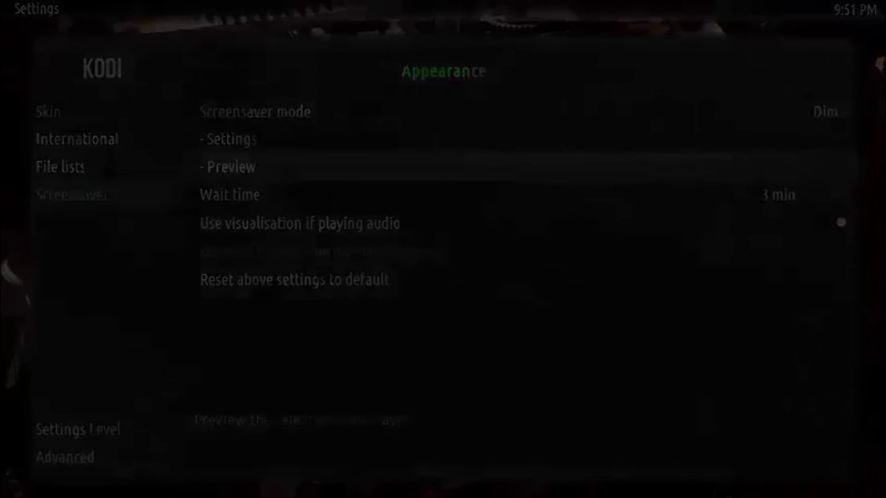
pyautogui.press('Escape')
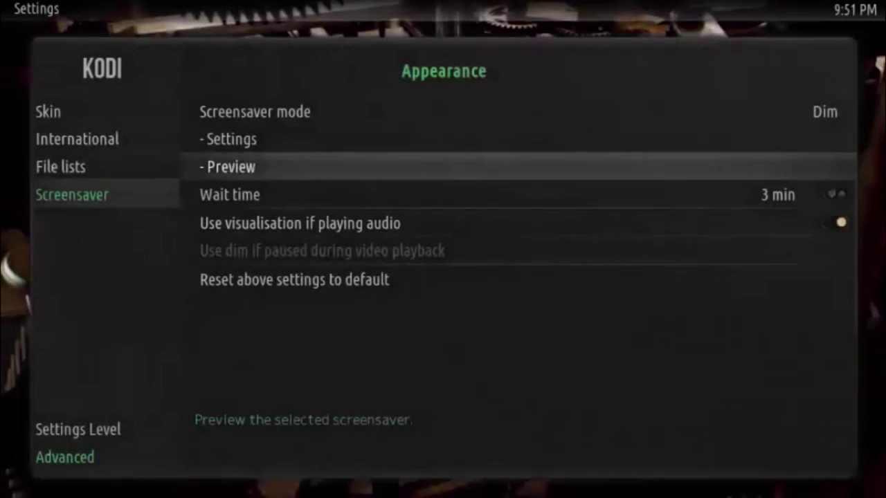
pyautogui.press('Down')
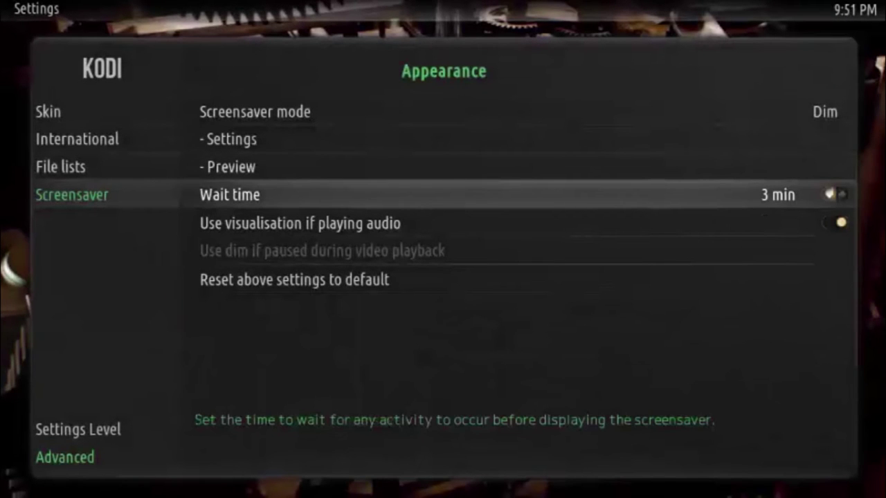
pyautogui.press('Down')
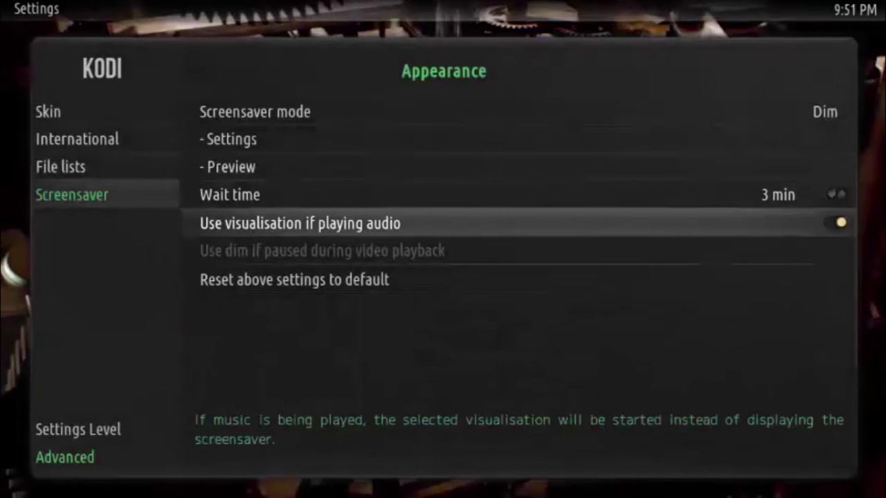
# - Return to the home menu and open System info from the Settings section
pyautogui.press('Escape')
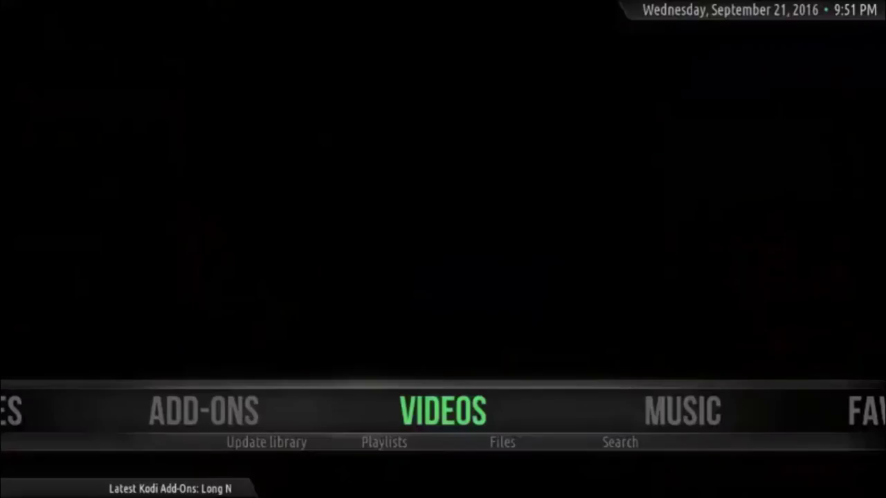
pyautogui.press('Right')
pyautogui.press('Right')
pyautogui.press('Right')
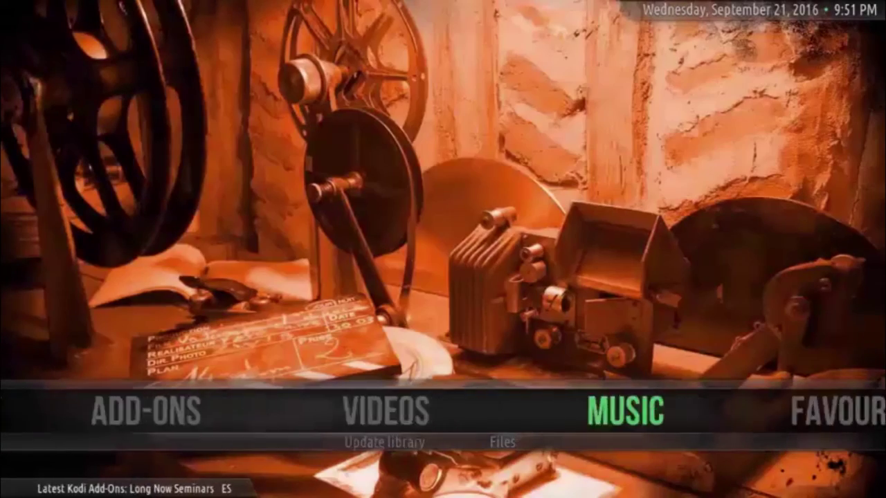
pyautogui.press('Right')
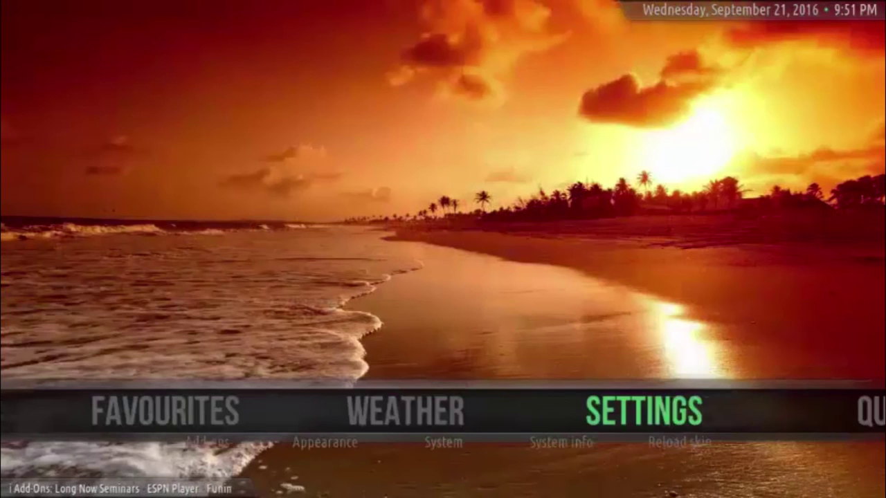
pyautogui.press('Right')
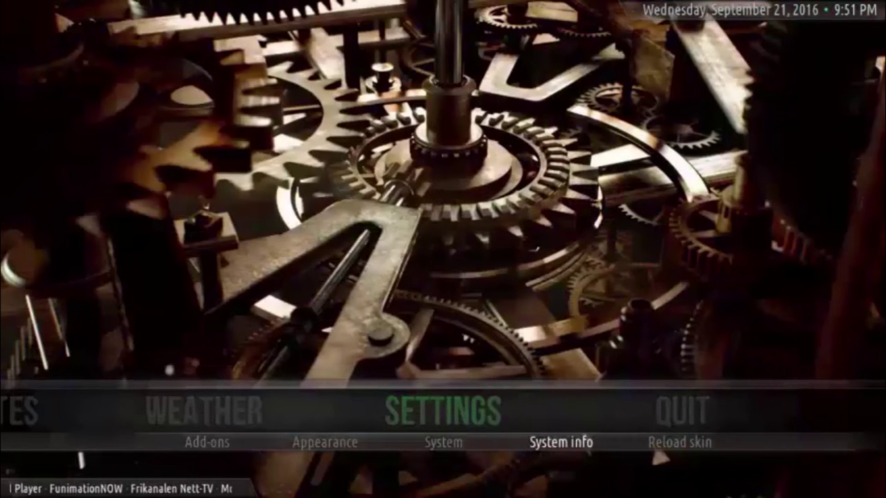
pyautogui.press('Return')
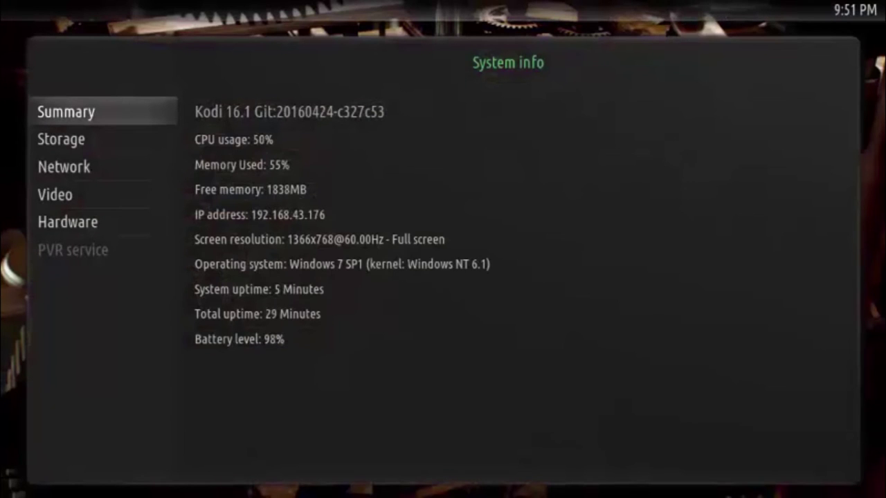
# - Browse the storage, video, network and hardware info pages, then go back home
pyautogui.press('Down')
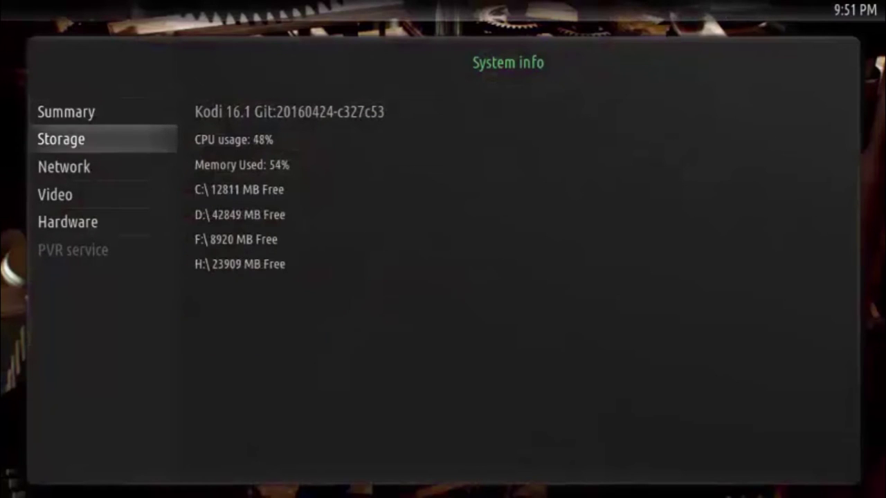
pyautogui.press('Up')
pyautogui.press('Down')
pyautogui.press('Up')
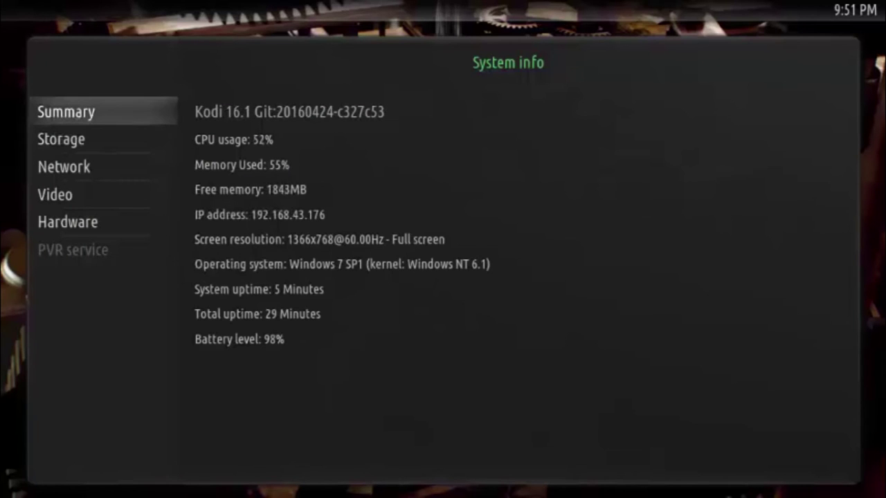
pyautogui.press('Down')
pyautogui.press('Down')
pyautogui.press('Down')
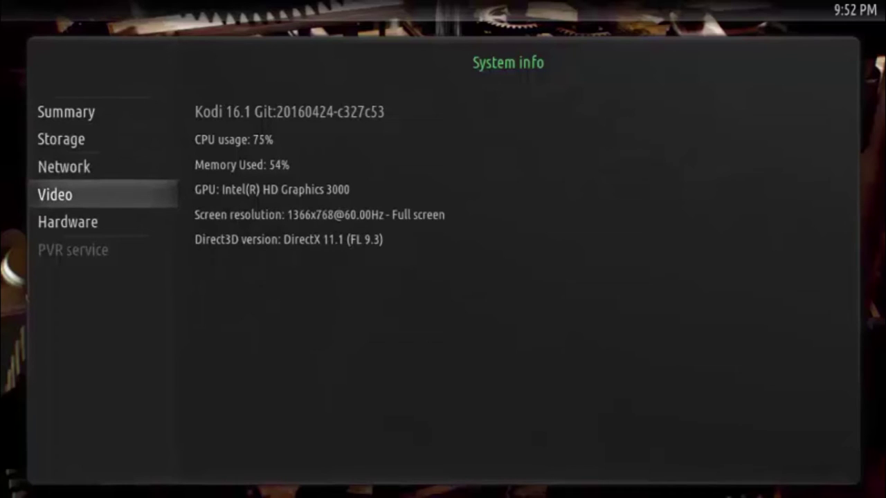
pyautogui.press('Down')
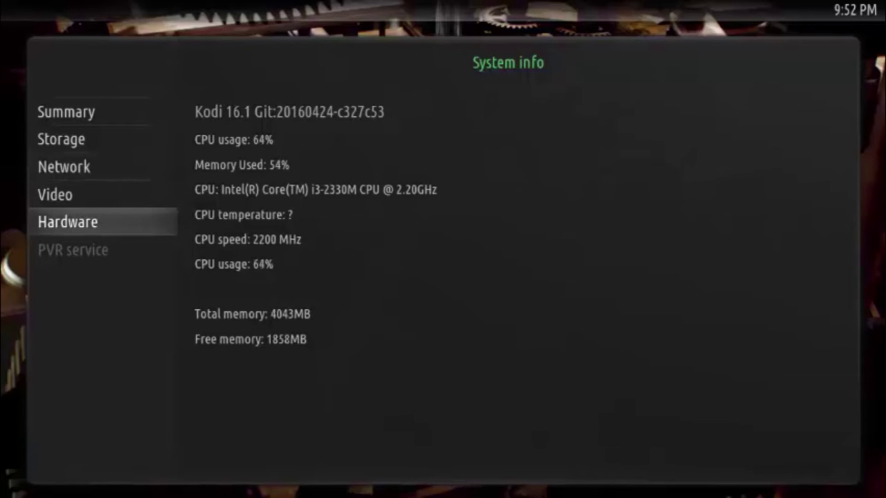
pyautogui.press('Up')
pyautogui.press('Up')
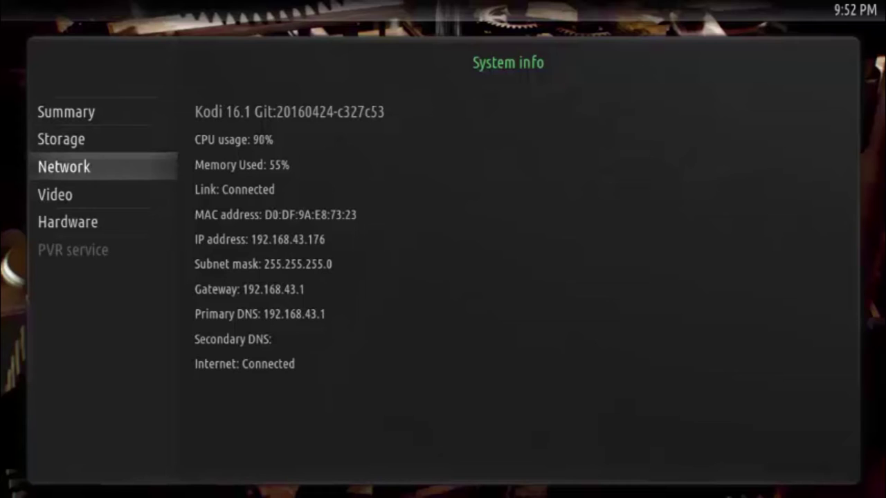
pyautogui.press('Down')
pyautogui.press('Down')
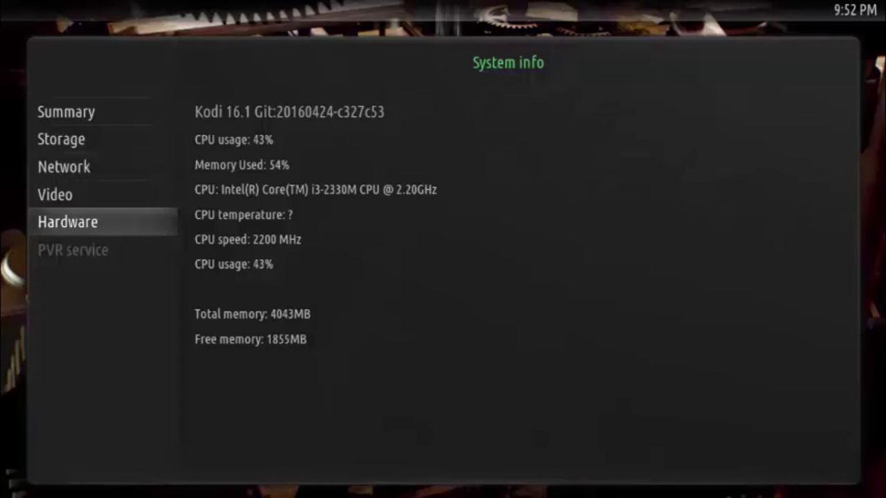
pyautogui.press('Up')
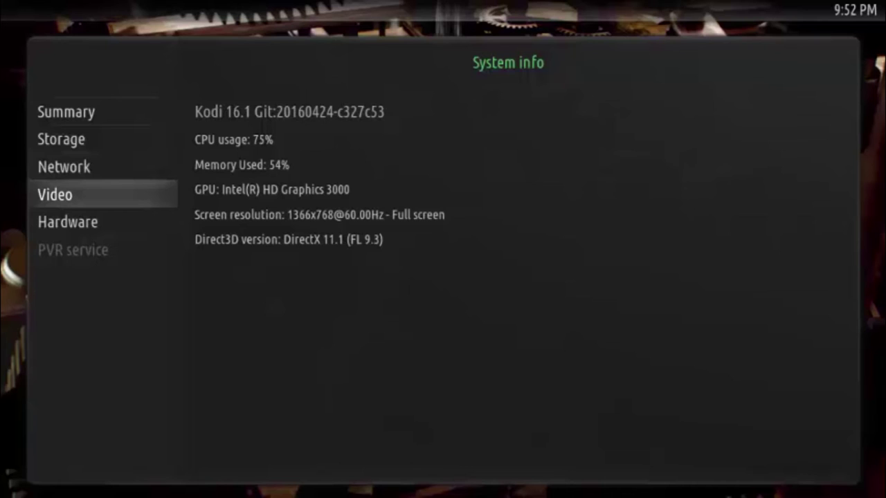
pyautogui.press('Down')
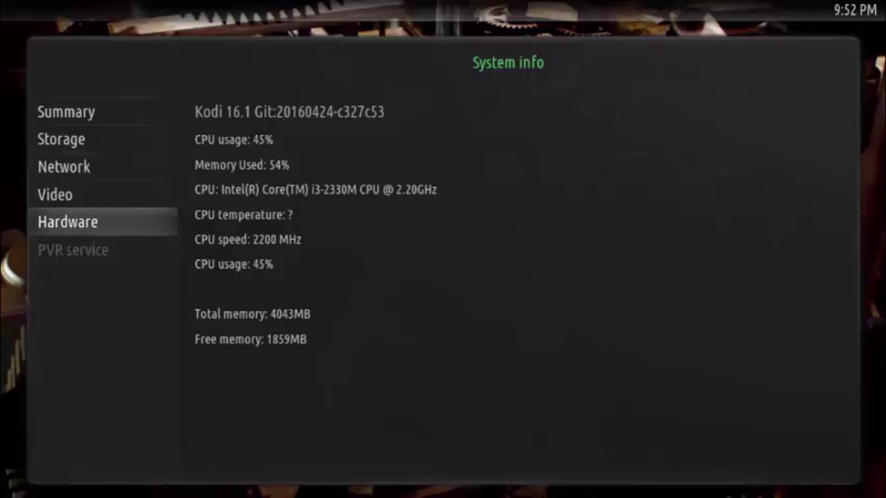
pyautogui.press('Escape')
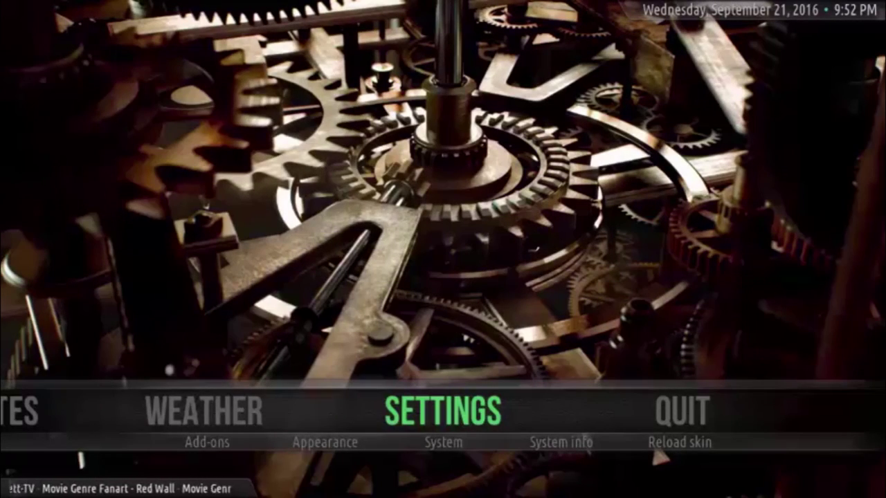
# - Move the home menu left past Weather and Videos to Pictures
pyautogui.press('Left')
pyautogui.press('Left')
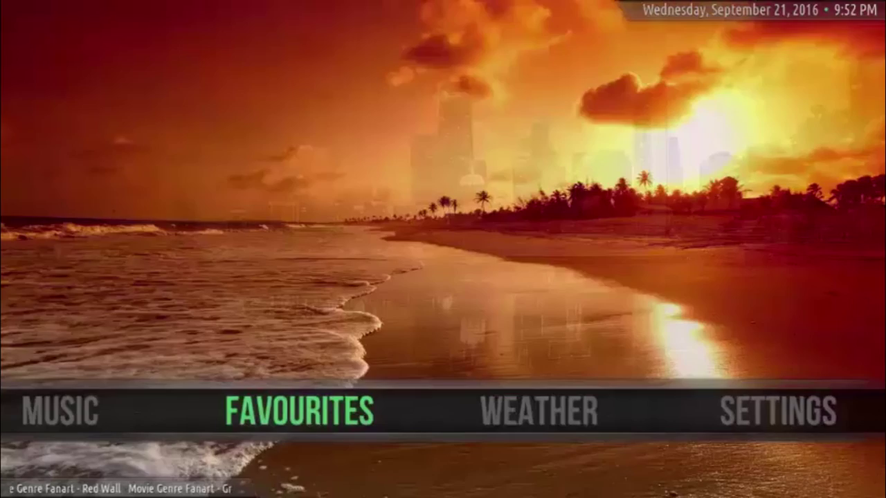
pyautogui.press('Left')
pyautogui.press('Left')
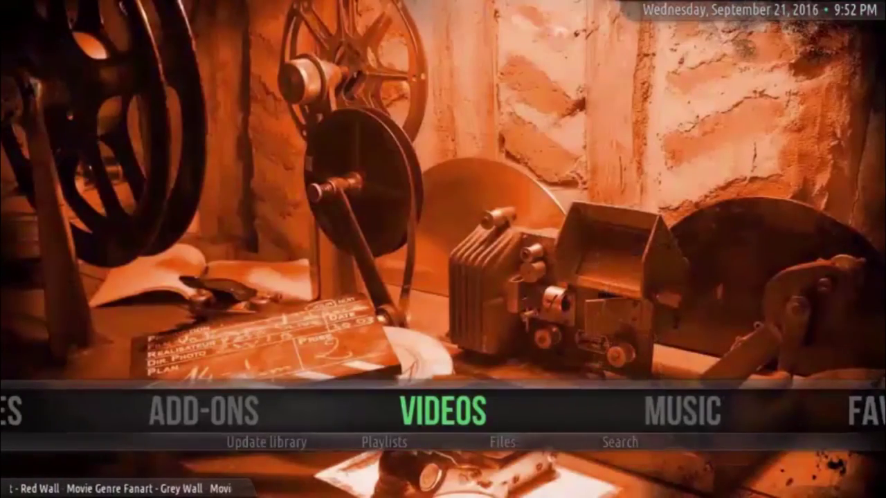
pyautogui.press('Left')
pyautogui.press('Left')
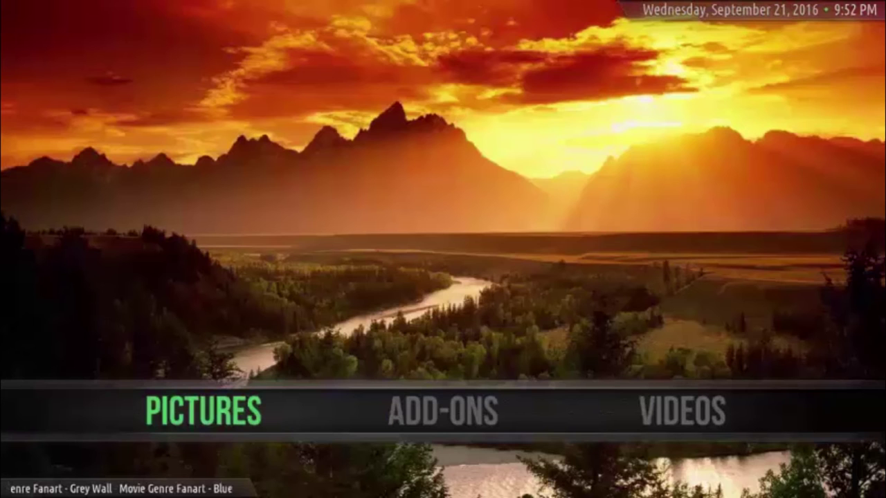
# - Open Pictures > Picture add-ons and highlight the installed google add-on
pyautogui.press('Return')
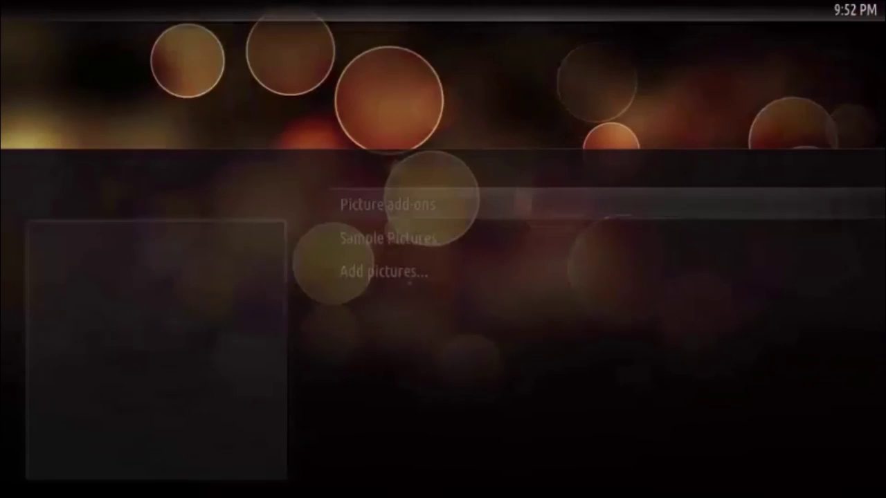
pyautogui.press('Down')
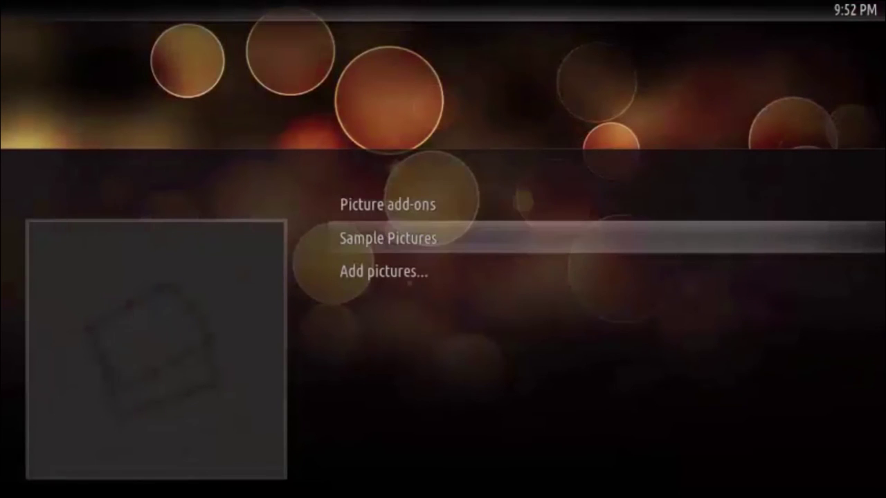
pyautogui.press('Up')
pyautogui.press('Return')
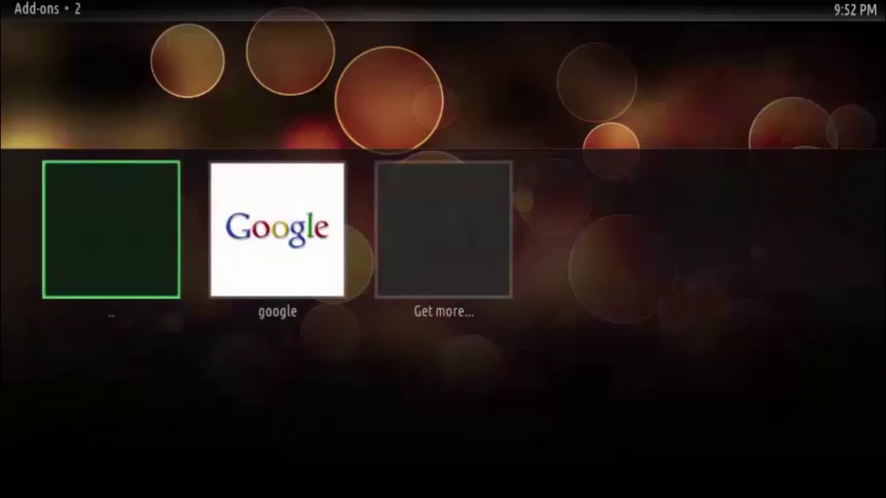
pyautogui.press('Right')
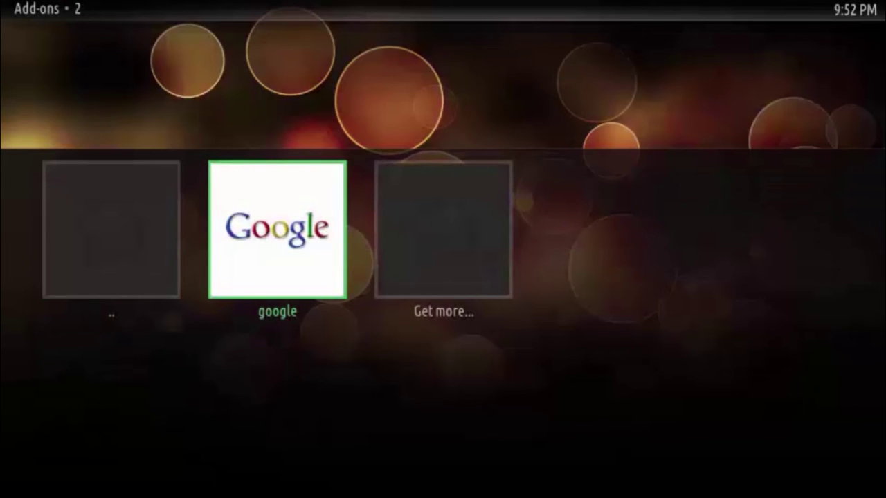
# - Open the picture add-ons catalogue via Get more... and move down the list toward flickr
pyautogui.press('Right')
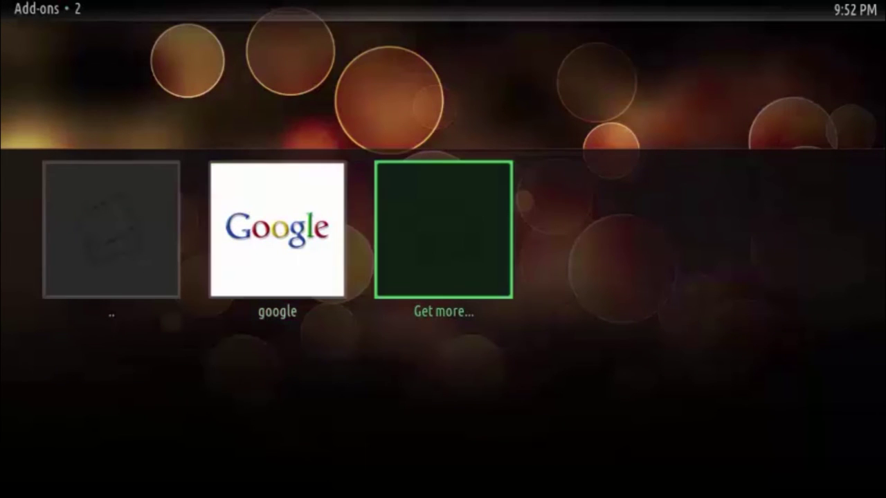
pyautogui.press('Return')
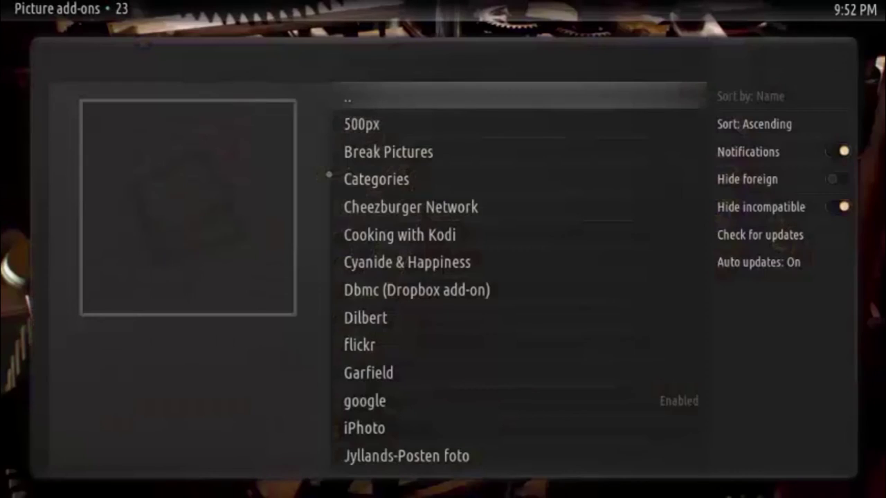
pyautogui.press('Down')
pyautogui.press('Down')
pyautogui.press('Down')
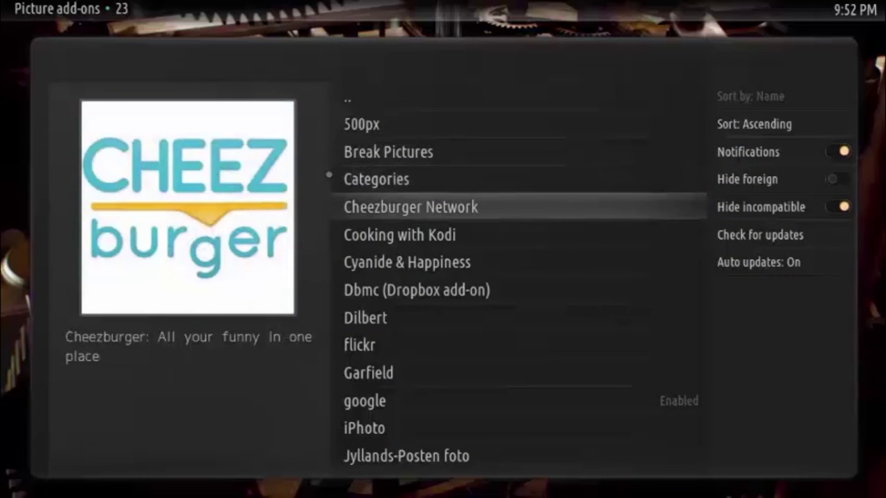
pyautogui.press('Down')
pyautogui.press('Down')
pyautogui.press('Down')
pyautogui.press('Down')
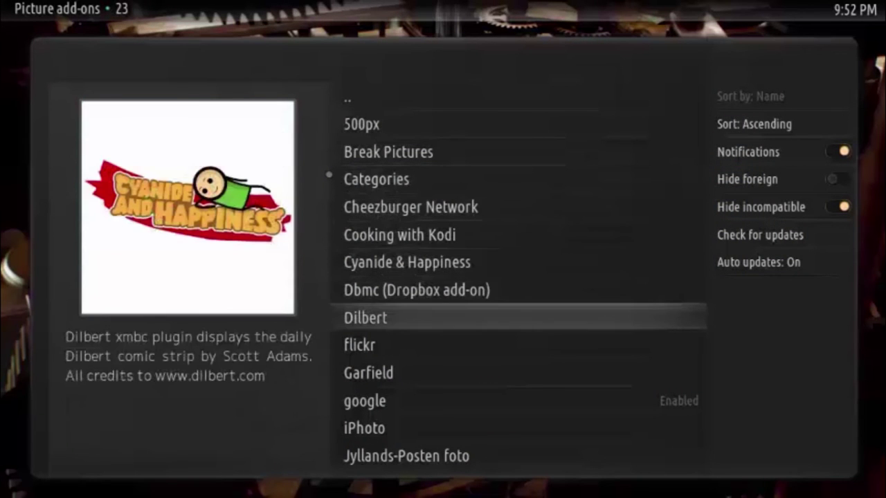
# - Open flickr's add-on information and start installing it
pyautogui.press('Down')
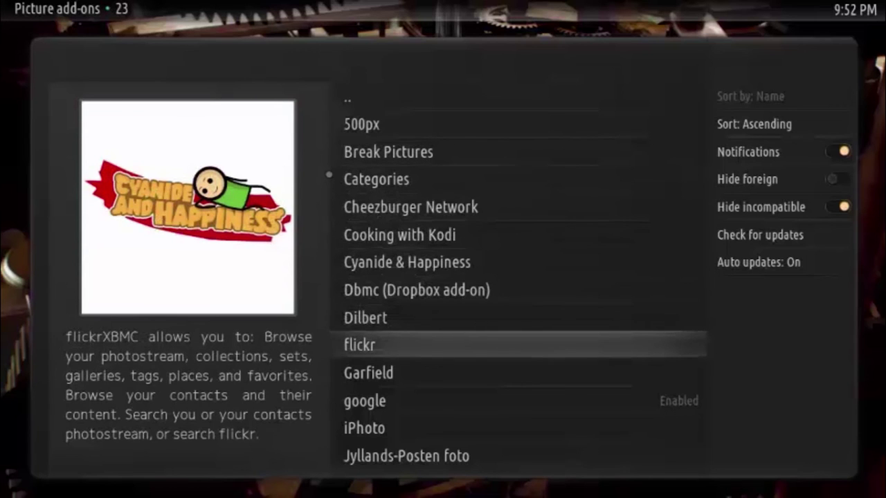
pyautogui.press('Return')
pyautogui.press('Down')
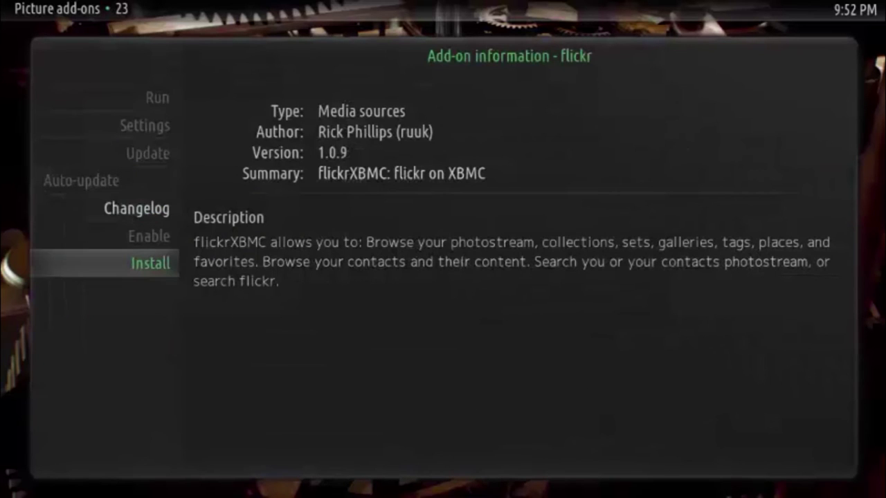
pyautogui.press('Up')
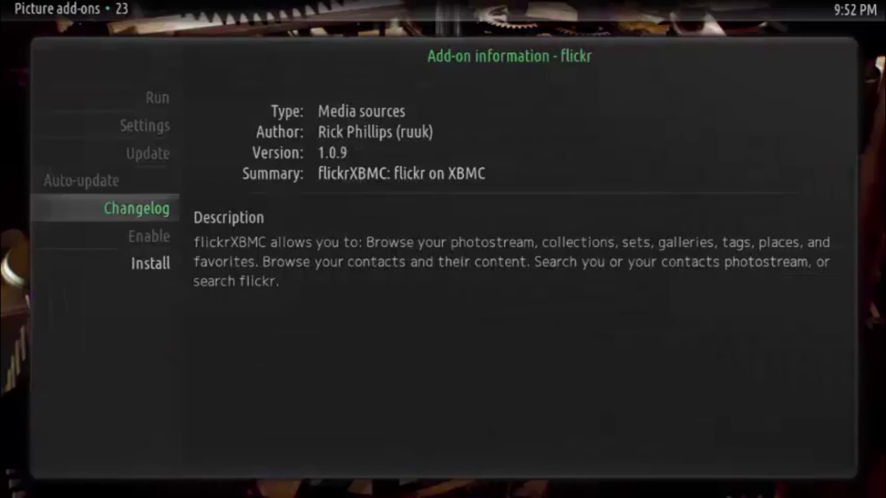
pyautogui.press('Down')
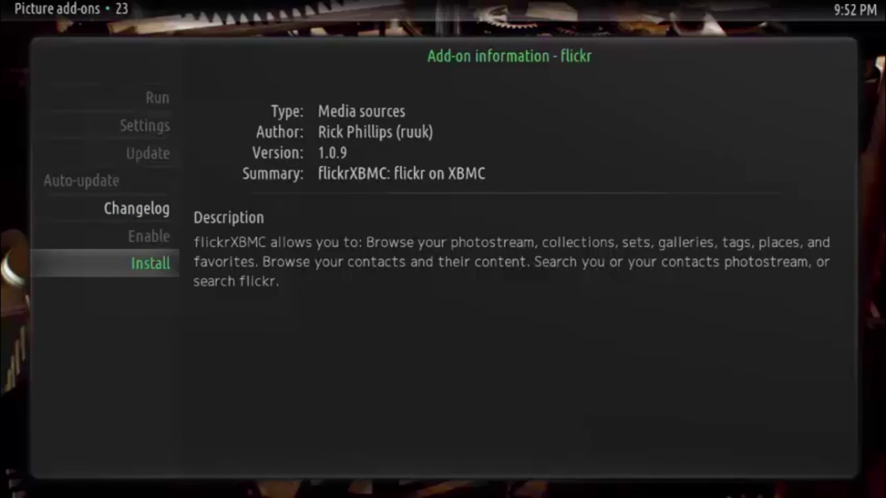
pyautogui.press('Return')
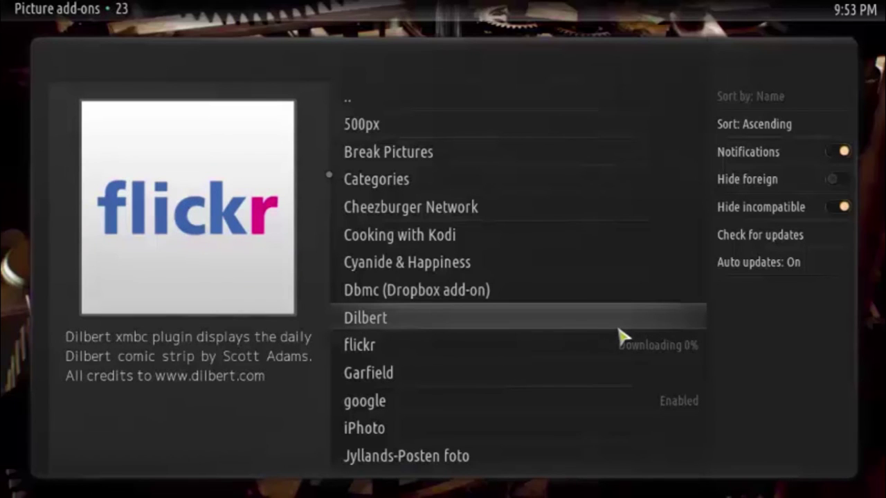
# - While flickr downloads, toggle the list sort back to Ascending, then return focus to the add-on list
pyautogui.press('Right')
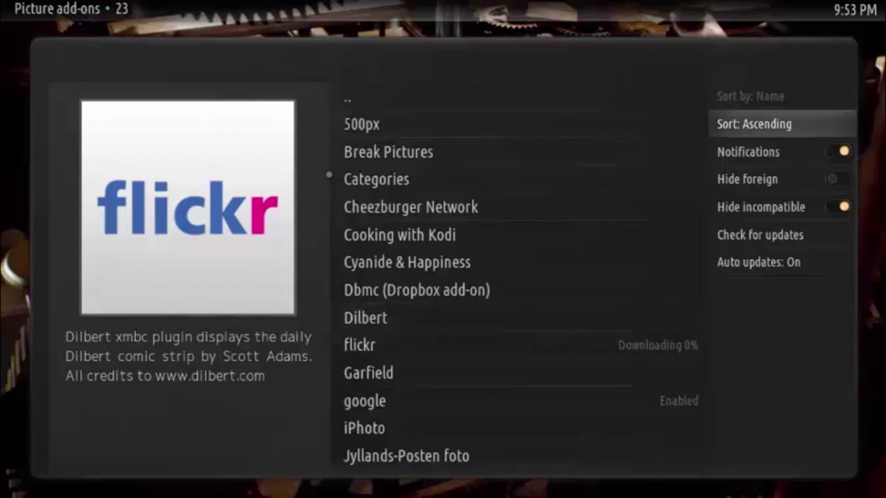
pyautogui.press('Return')
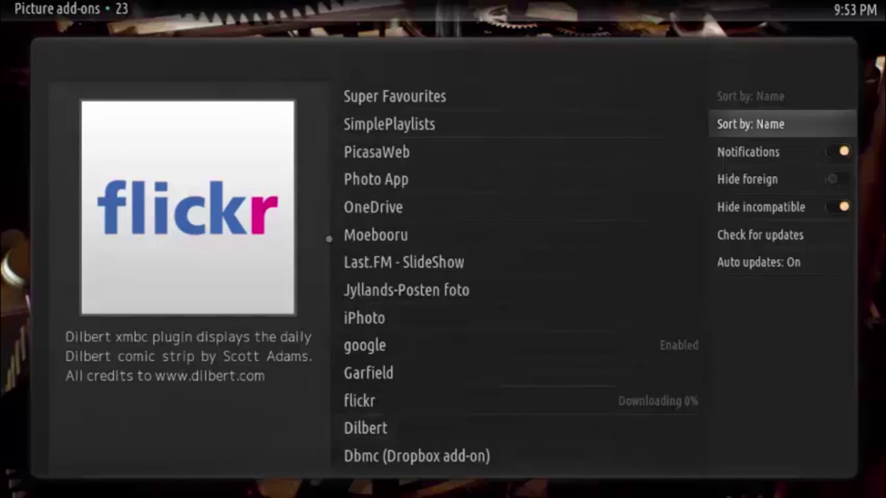
pyautogui.press('Return')
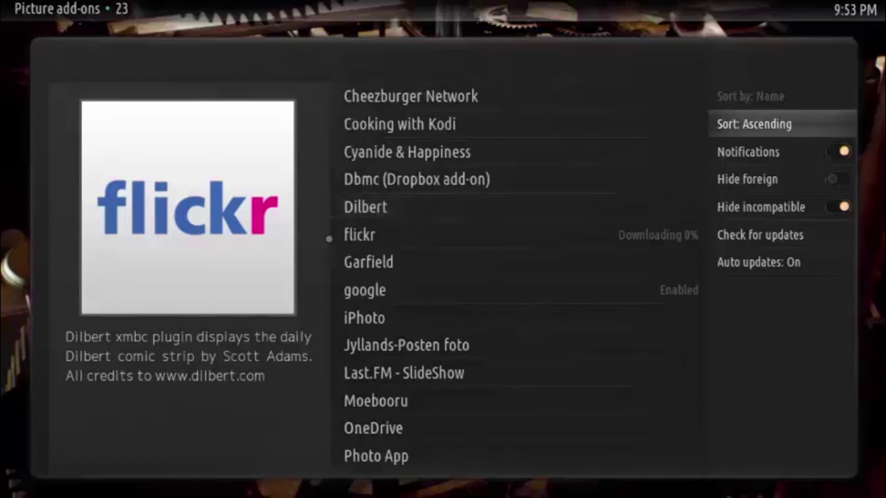
pyautogui.press('Return')
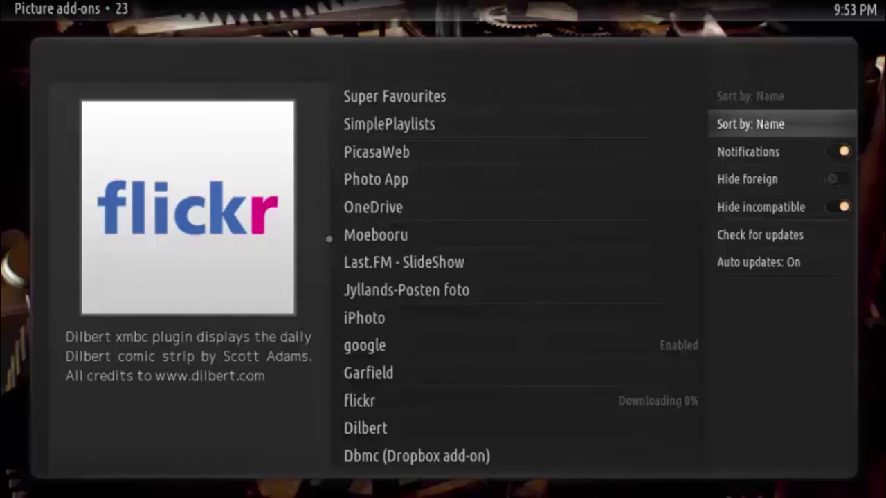
pyautogui.press('Return')
pyautogui.press('Down')
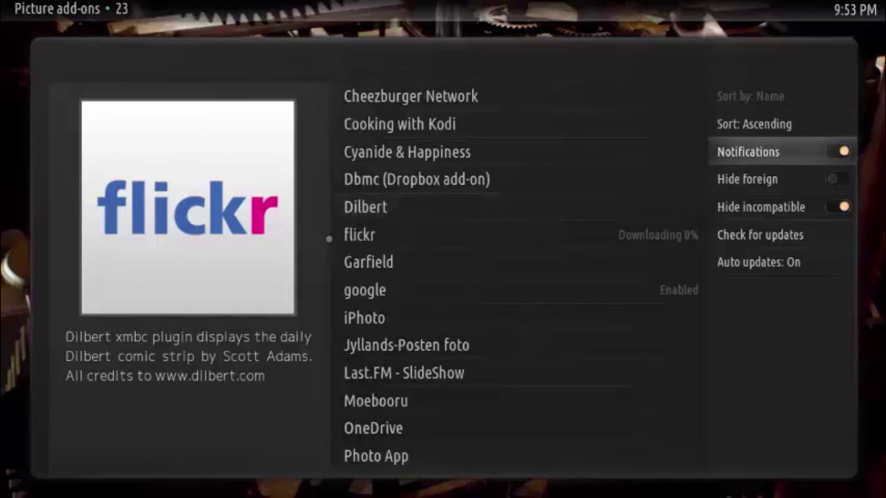
pyautogui.press('Down')
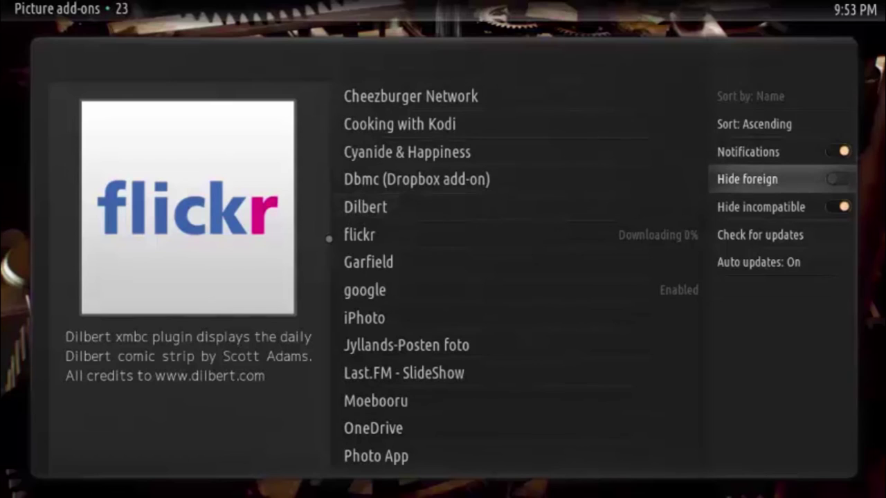
pyautogui.press('Down')
pyautogui.press('Down')
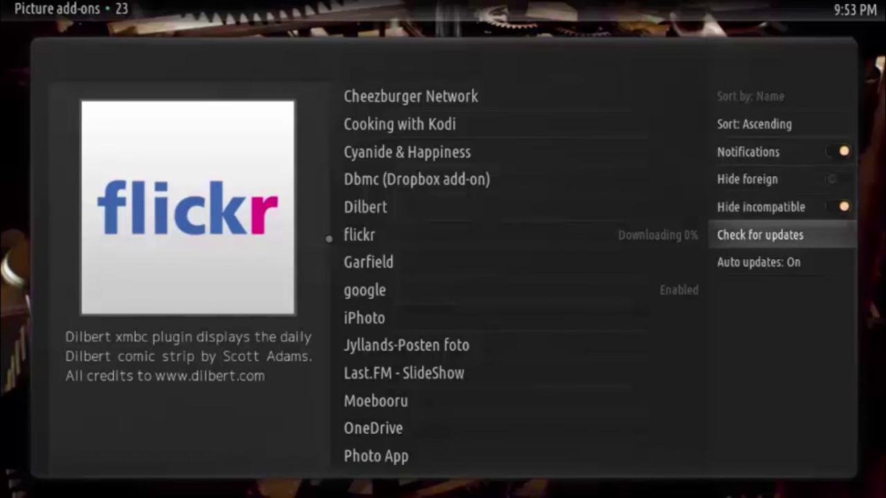
pyautogui.press('Left')
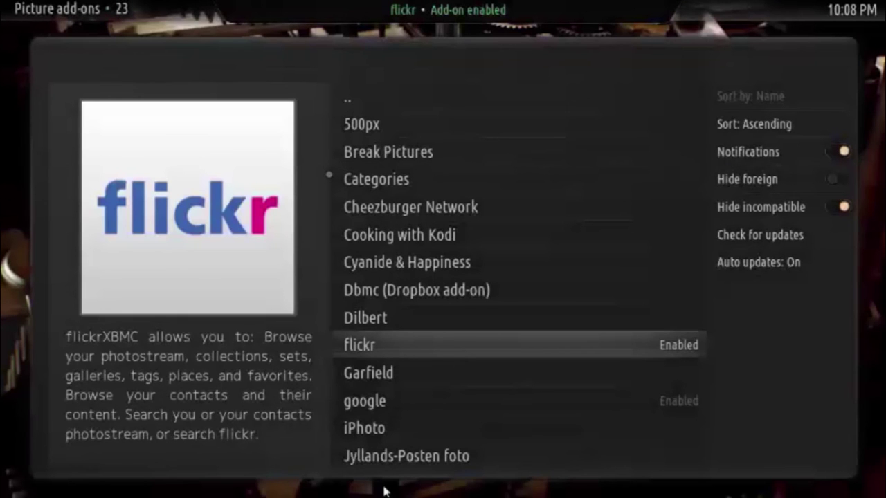
# - Leave the catalogue and launch the installed flickr add-on
pyautogui.press('Right')
pyautogui.press('Left')
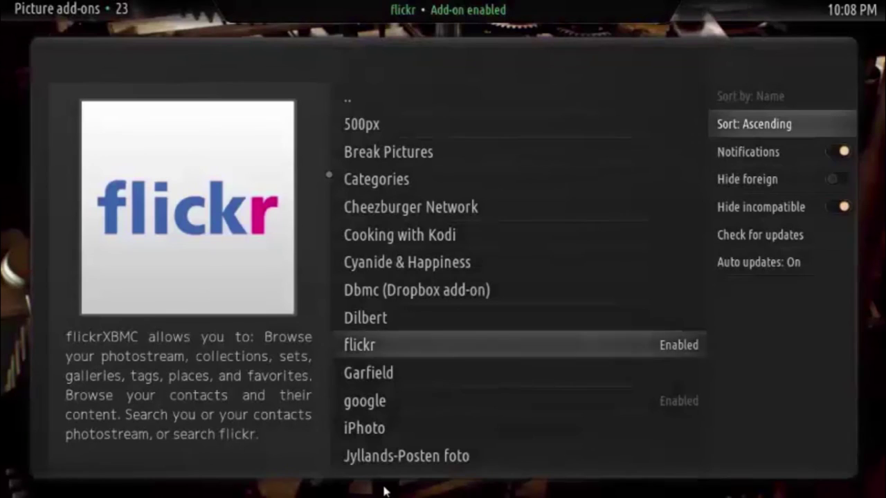
pyautogui.press('BackSpace')
pyautogui.press('Right')
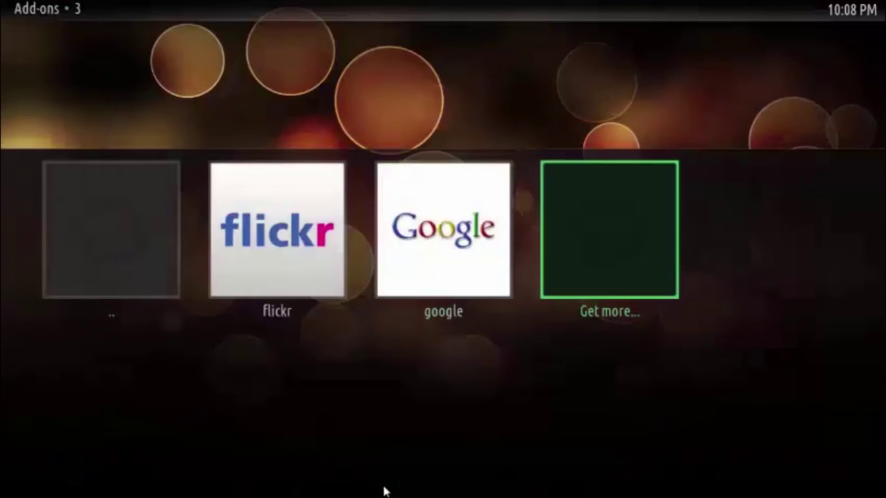
pyautogui.press('Left')
pyautogui.press('Left')
pyautogui.press('Return')
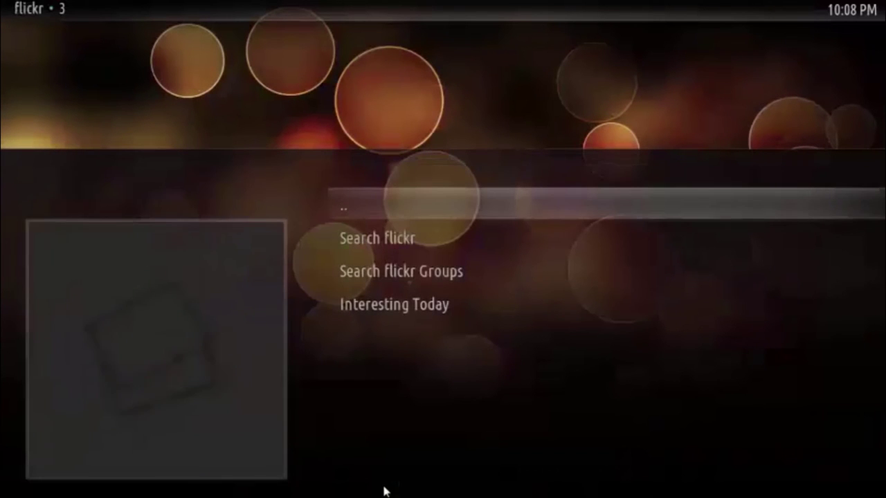
# - Open flickr's Interesting Today list and browse the photos from La orilla to Purple haze
pyautogui.press('Down')
pyautogui.press('Down')
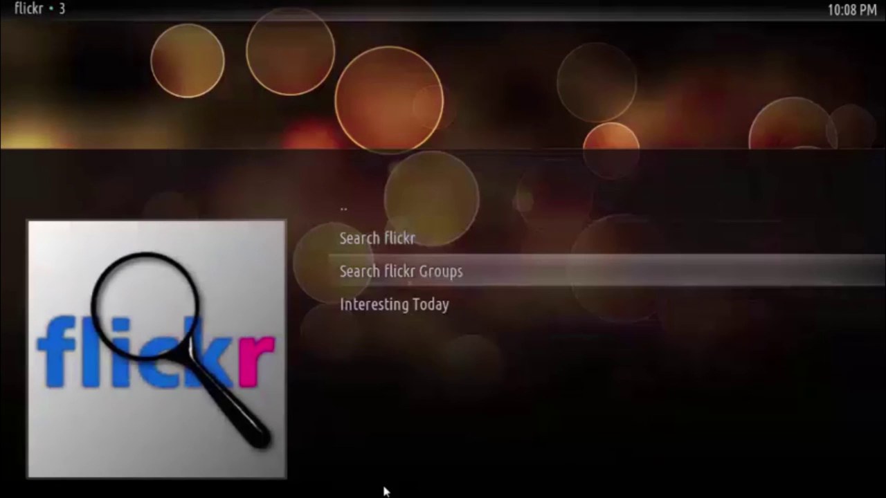
pyautogui.press('Down')
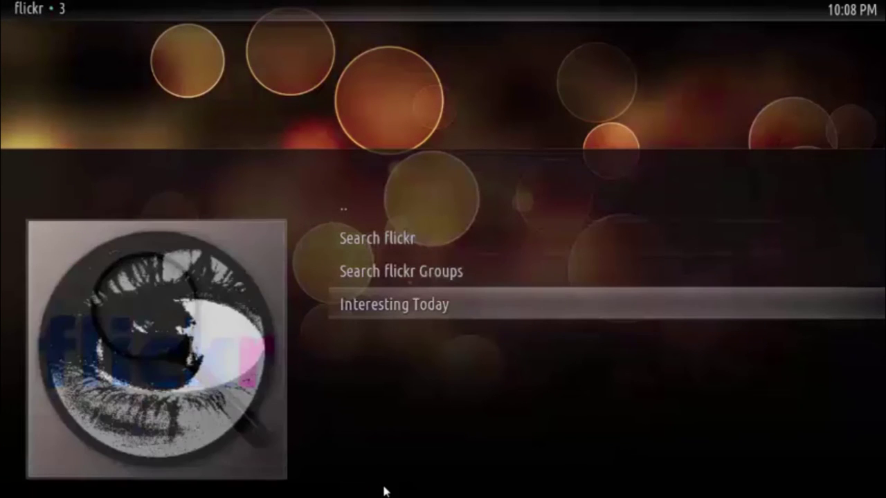
pyautogui.press('Return')
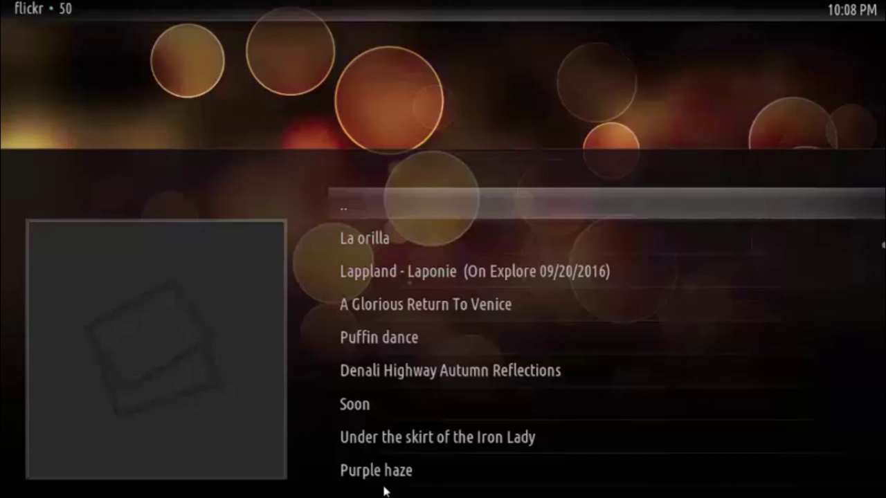
pyautogui.press('Down')
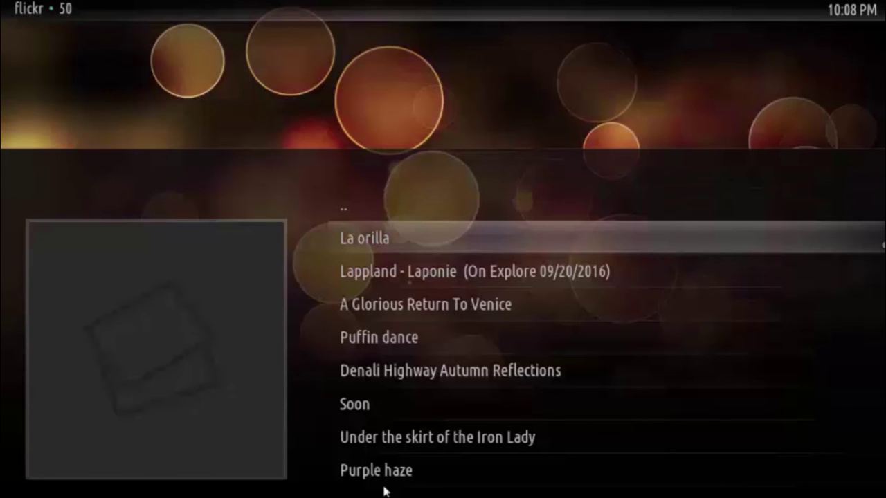
pyautogui.press('Down')
pyautogui.press('Down')
pyautogui.press('Down')
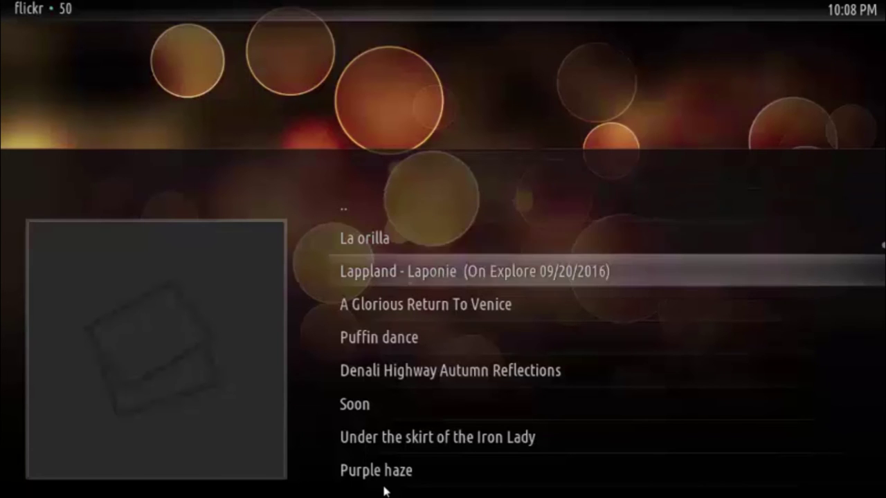
pyautogui.press('Down')
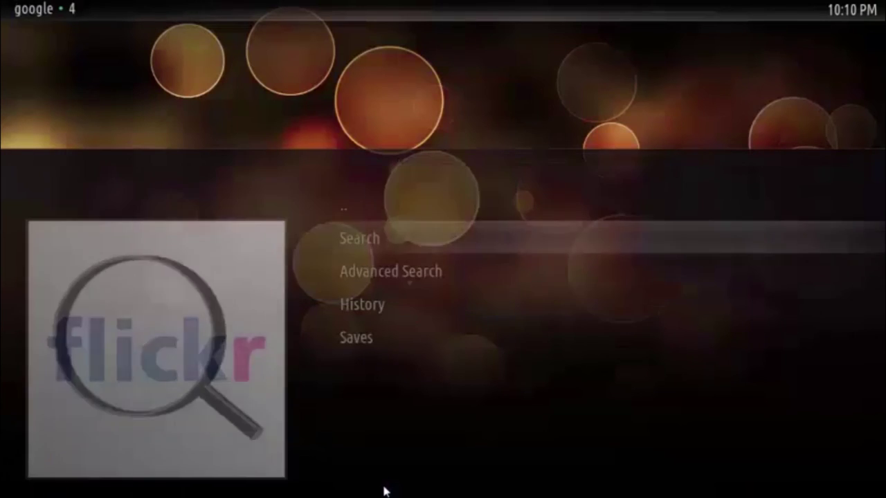
# - Run a plain Google image search for 'Kodi'
pyautogui.press('Down')
pyautogui.press('Up')
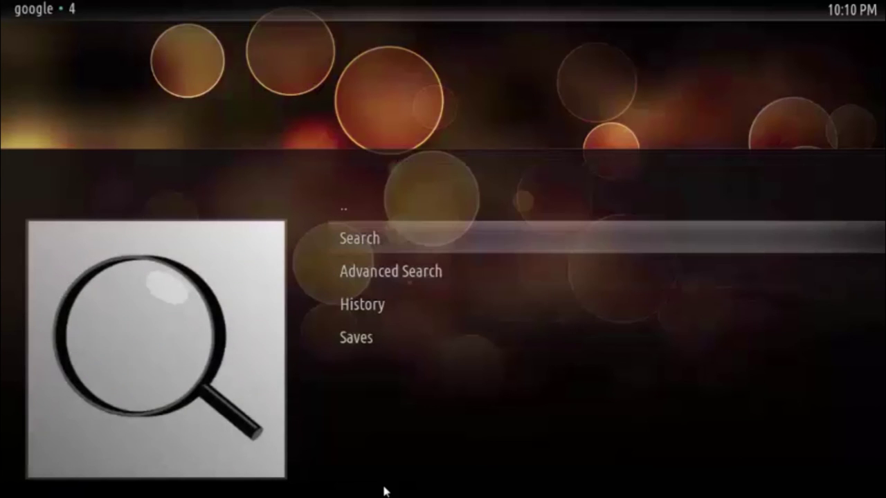
pyautogui.press('Return')
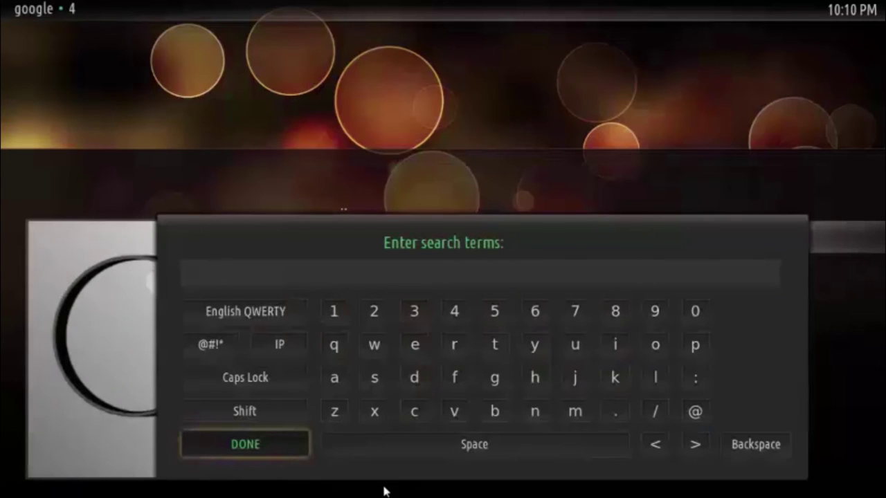
pyautogui.write('K')
pyautogui.write('odi')
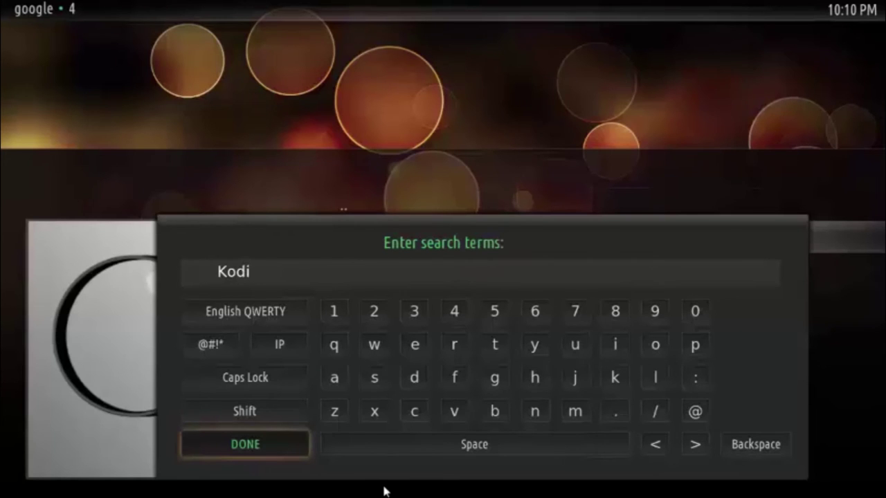
pyautogui.press('Return')
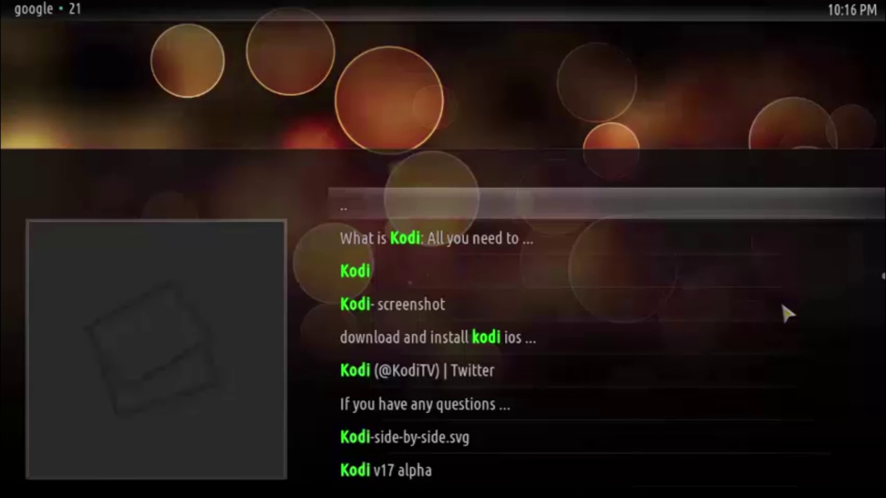
# - Preview the Kodi search results and open the Kodi-Wallpaper-11A result
pyautogui.press('Down')
pyautogui.press('Up')
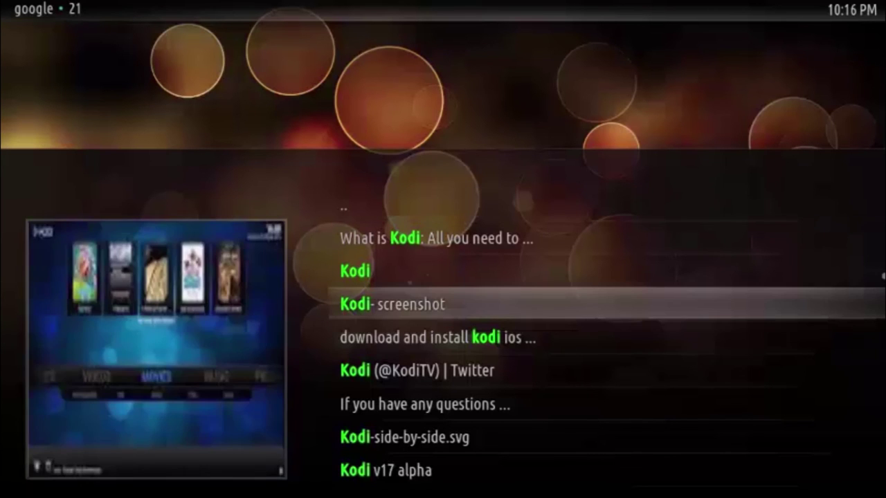
pyautogui.press('Up')
pyautogui.press('Down')
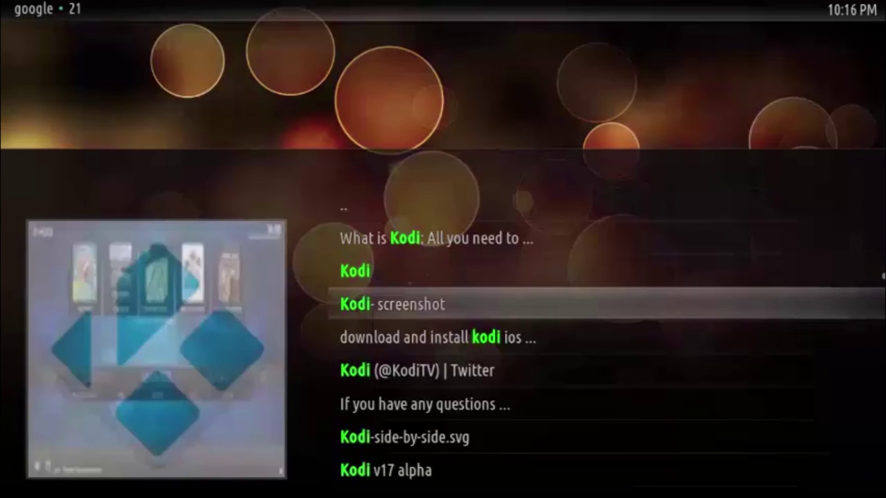
pyautogui.press('Down')
pyautogui.press('Down')
pyautogui.press('Down')
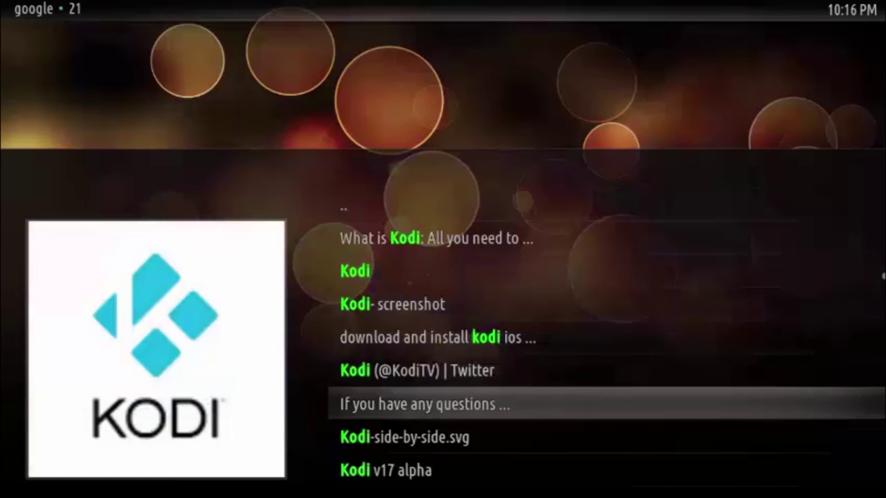
pyautogui.press('Down')
pyautogui.press('Down')
pyautogui.press('Down')
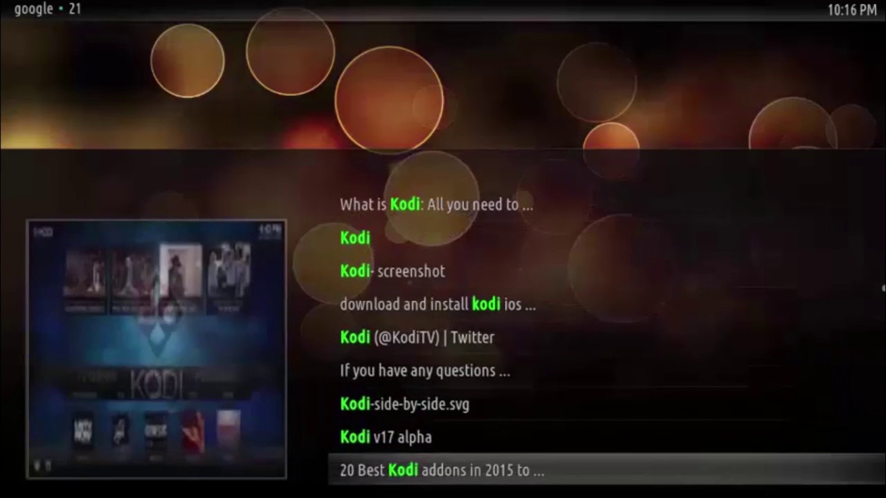
pyautogui.press('Down')
pyautogui.press('Down')
pyautogui.press('Down')
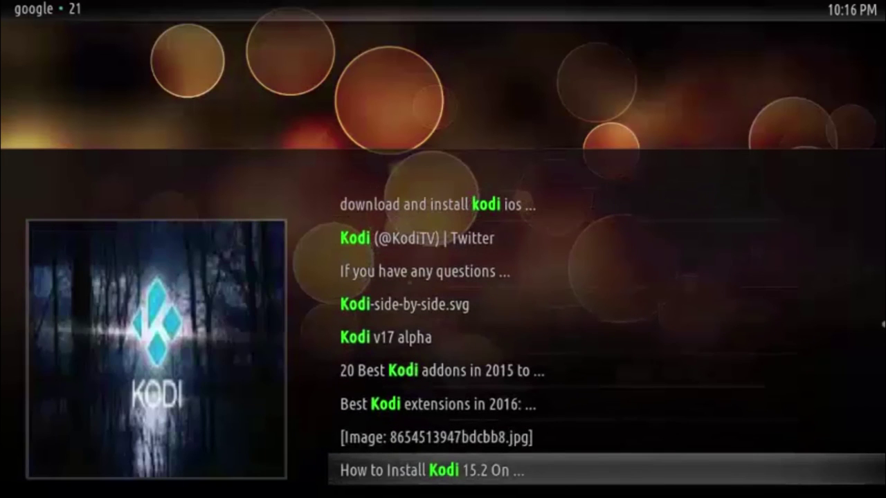
pyautogui.press('Down')
pyautogui.press('Down')
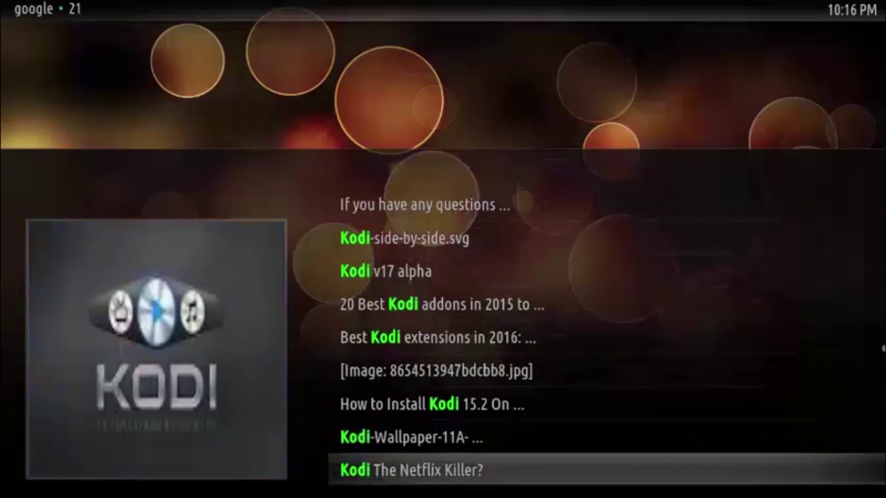
pyautogui.press('Up')
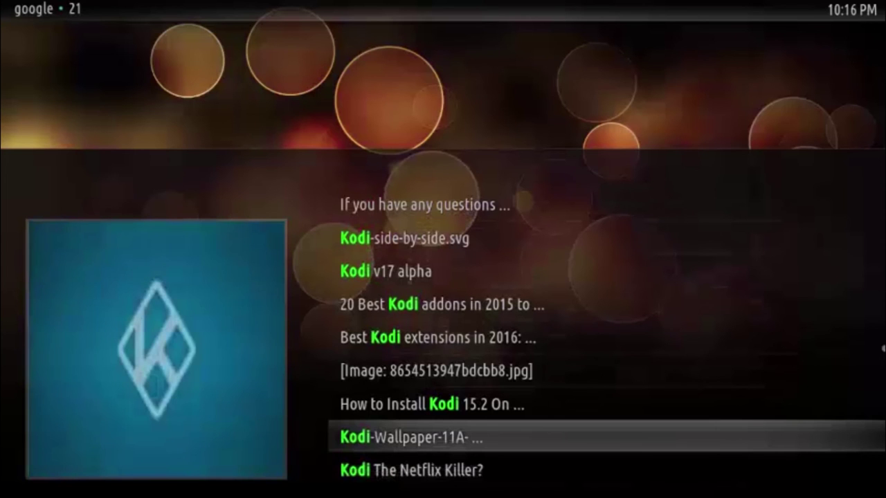
pyautogui.press('Return')
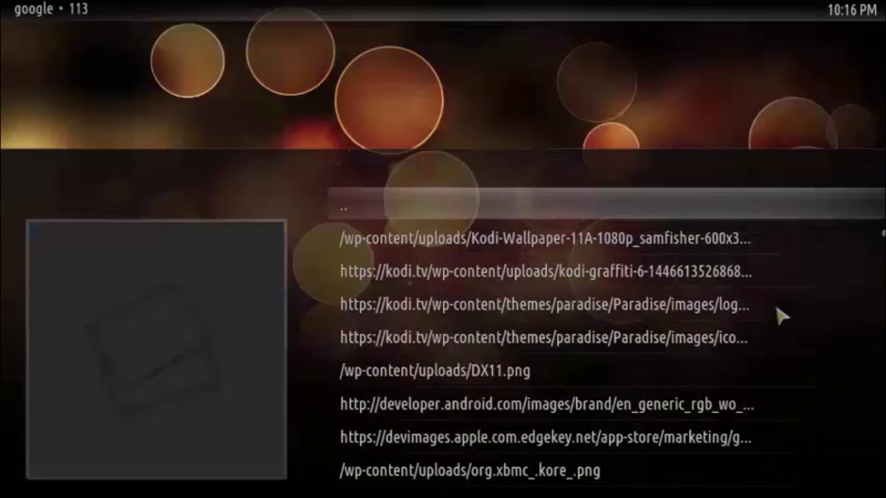
# - Browse the wallpaper page's image links, from the Kodi wallpaper link to kodi-graffiti
pyautogui.press('Down')
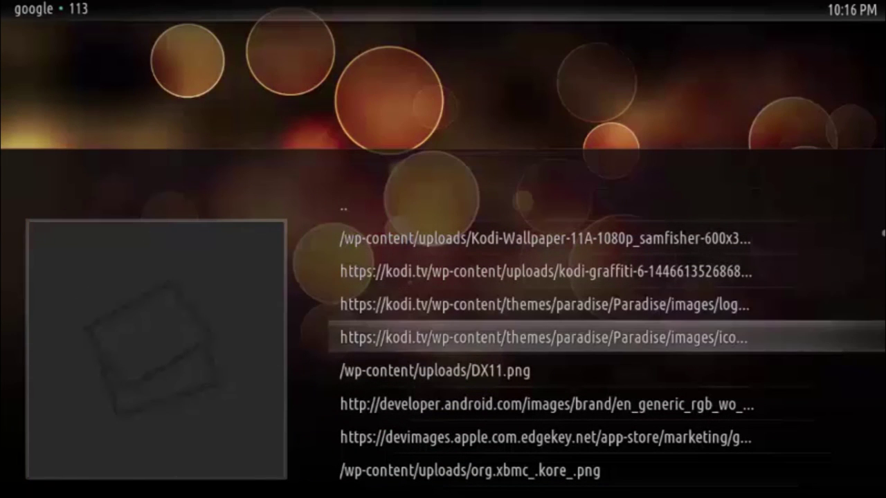
pyautogui.press('Up')
pyautogui.press('Up')
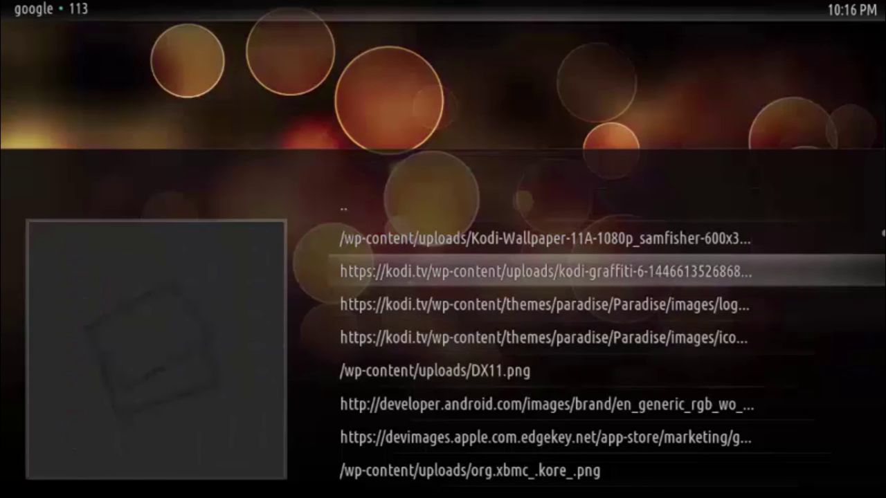
pyautogui.press('Up')
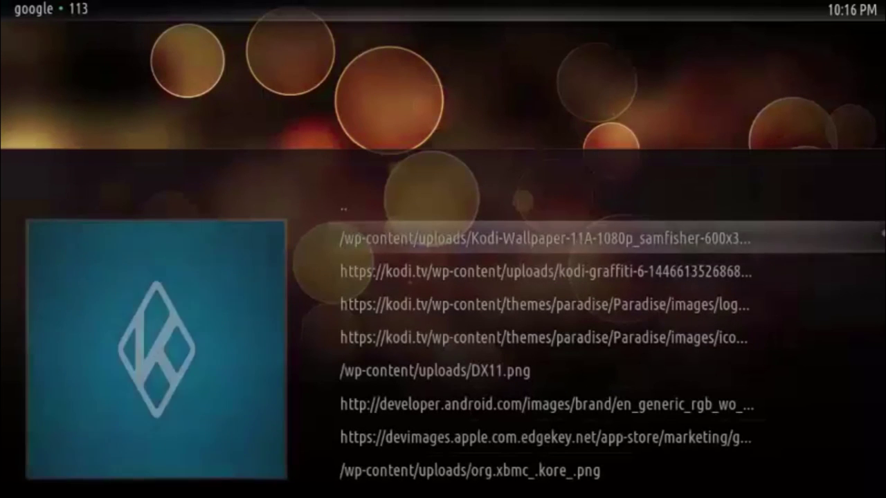
pyautogui.press('Down')
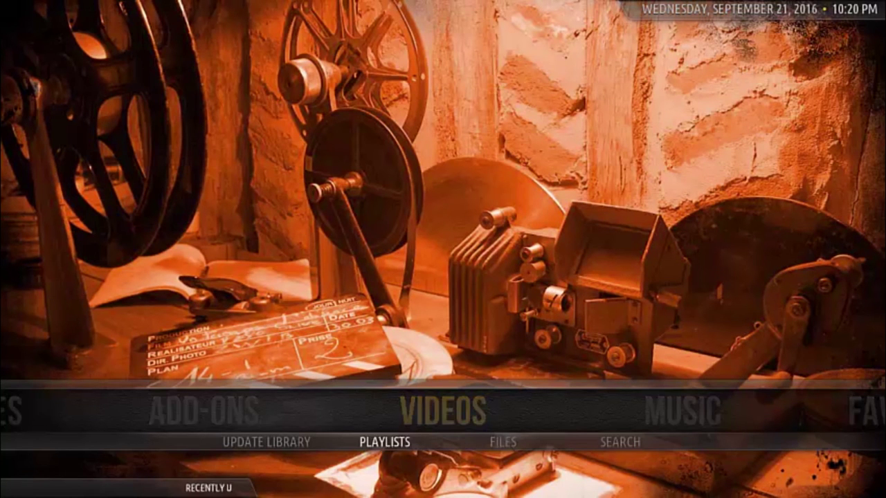
pyautogui.press('Up')
pyautogui.press('Left')
pyautogui.press('Left')
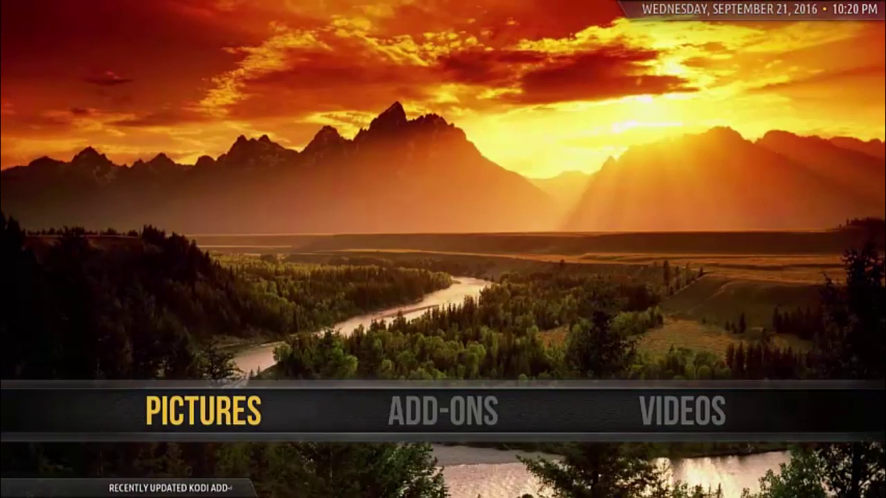
pyautogui.press('Right')
pyautogui.press('Right')
pyautogui.press('Right')
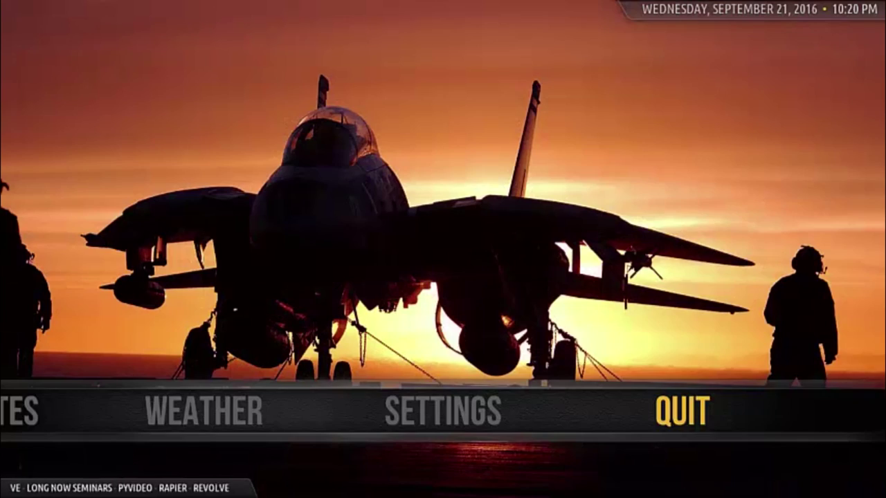
pyautogui.press('Left')
pyautogui.press('Left')
pyautogui.press('Left')
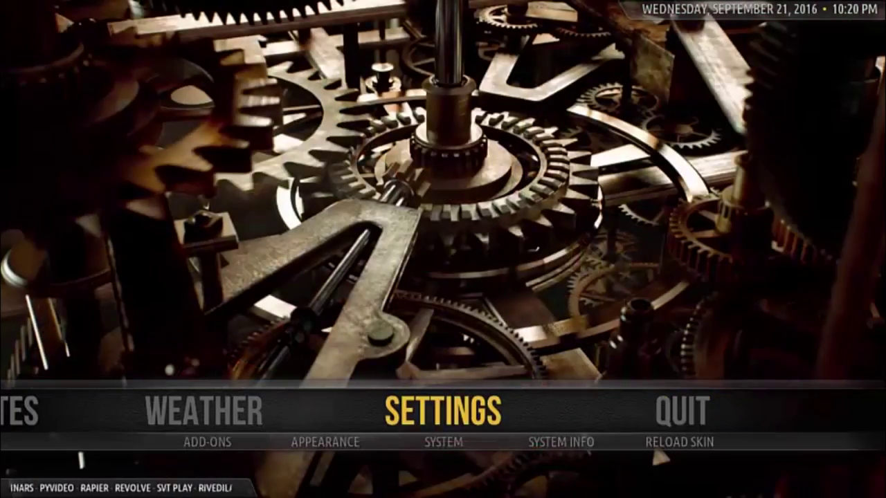